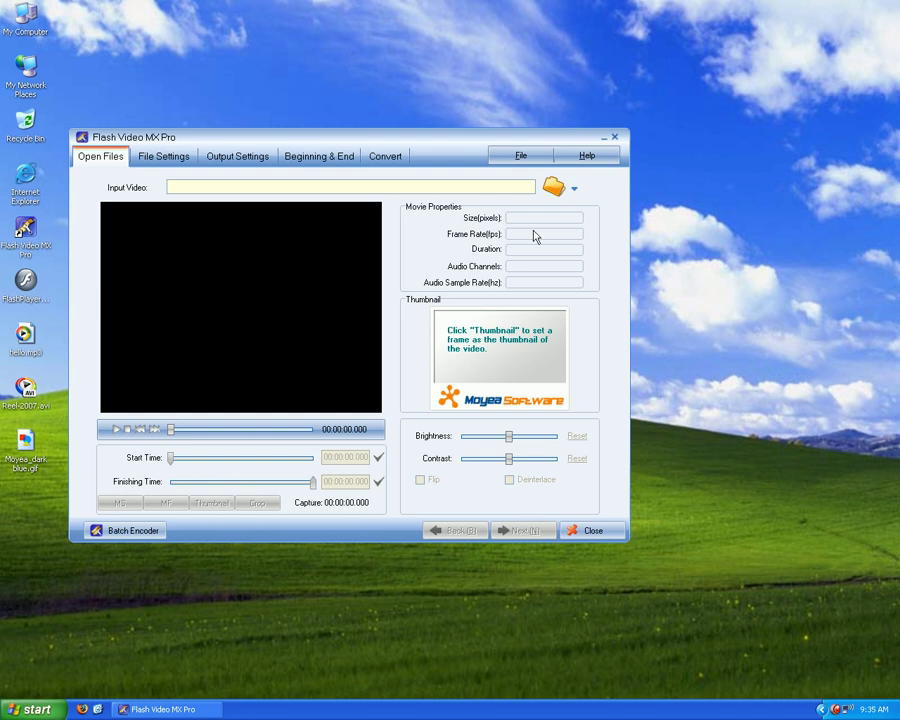
# Load Reel-2007.avi from the Desktop as the input video.
pyautogui.click(553, 188)
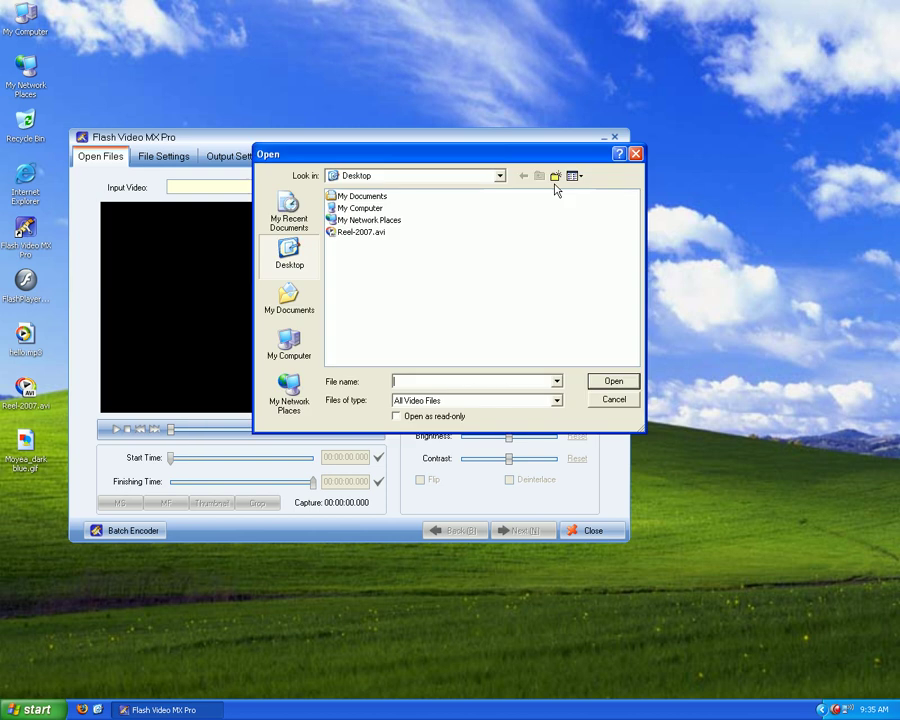
pyautogui.moveTo(537, 158); pyautogui.dragTo(465, 128)
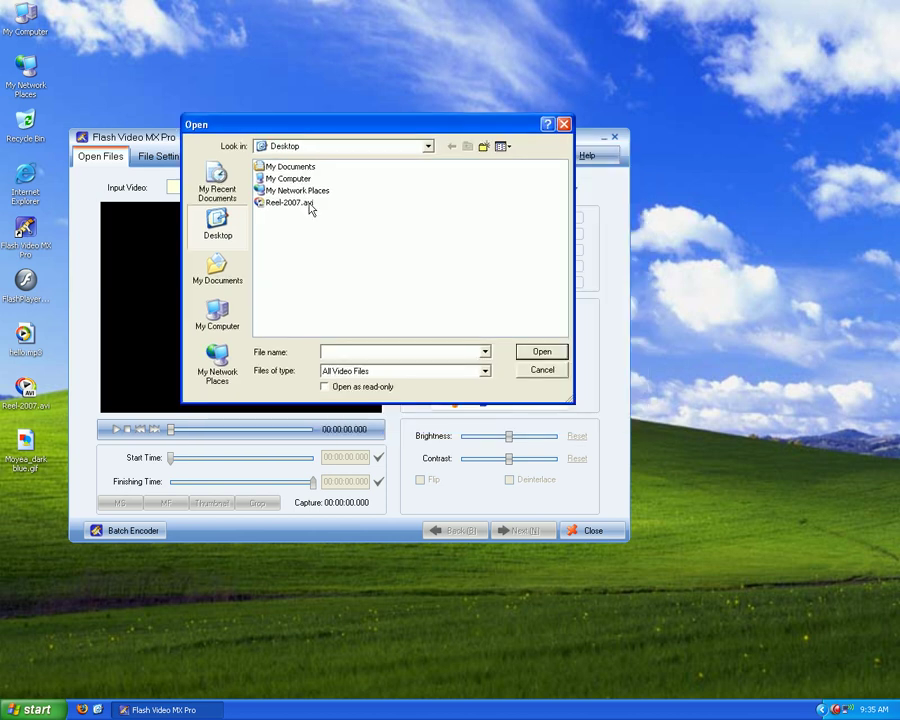
pyautogui.click(300, 203)
pyautogui.click(541, 352)
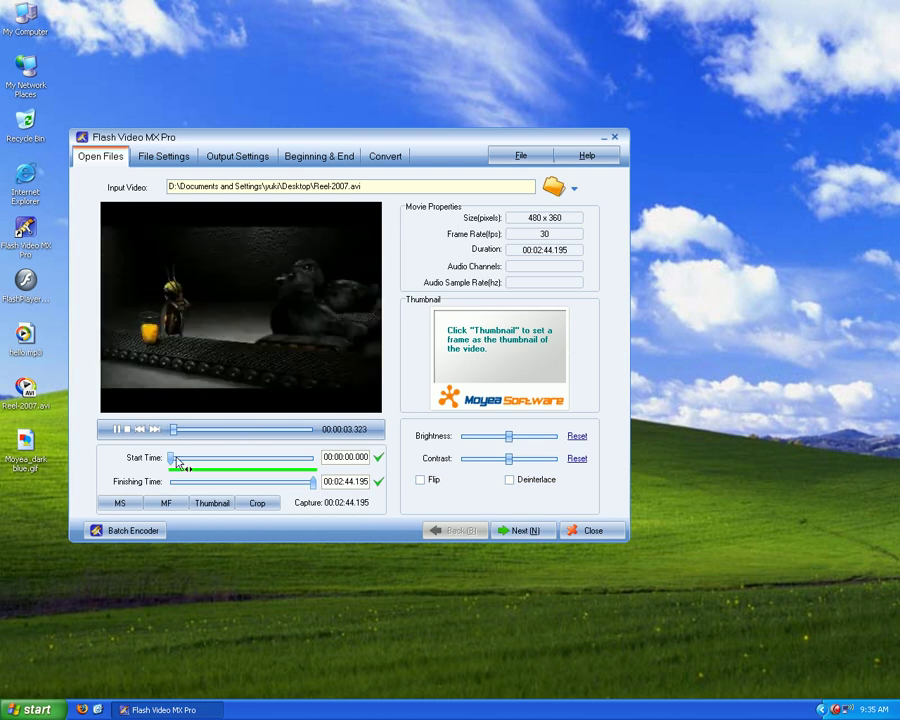
# Trim the video to start at 00:00:04.024 and finish at 00:01:17.268, and proceed to the file settings.
pyautogui.moveTo(172, 460)
pyautogui.mouseDown()
pyautogui.moveTo(189, 462)
pyautogui.moveTo(172, 461)
pyautogui.mouseUp()
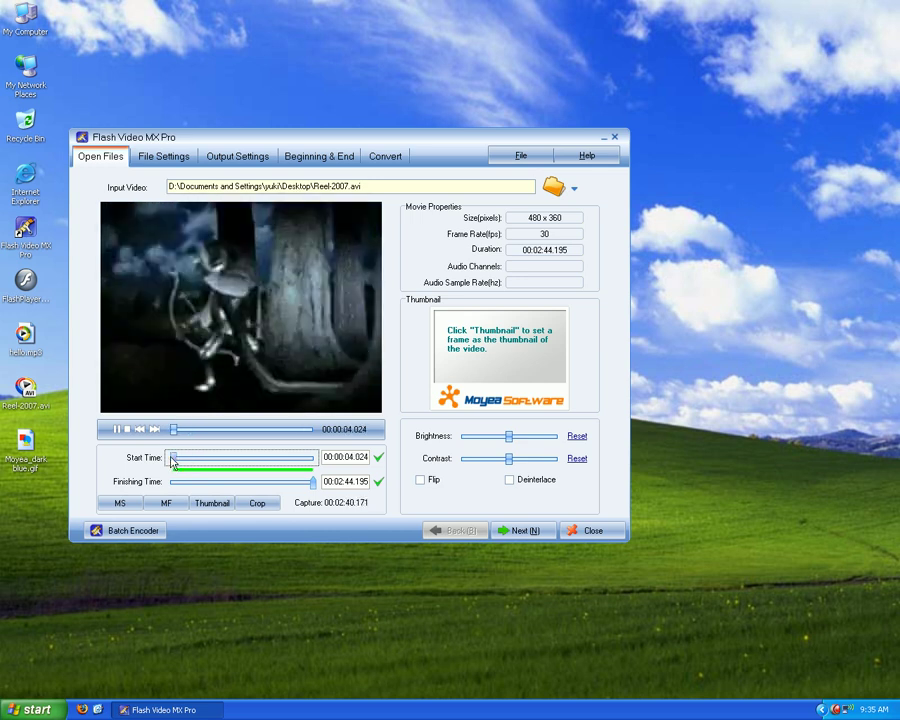
pyautogui.moveTo(313, 482); pyautogui.dragTo(244, 491)
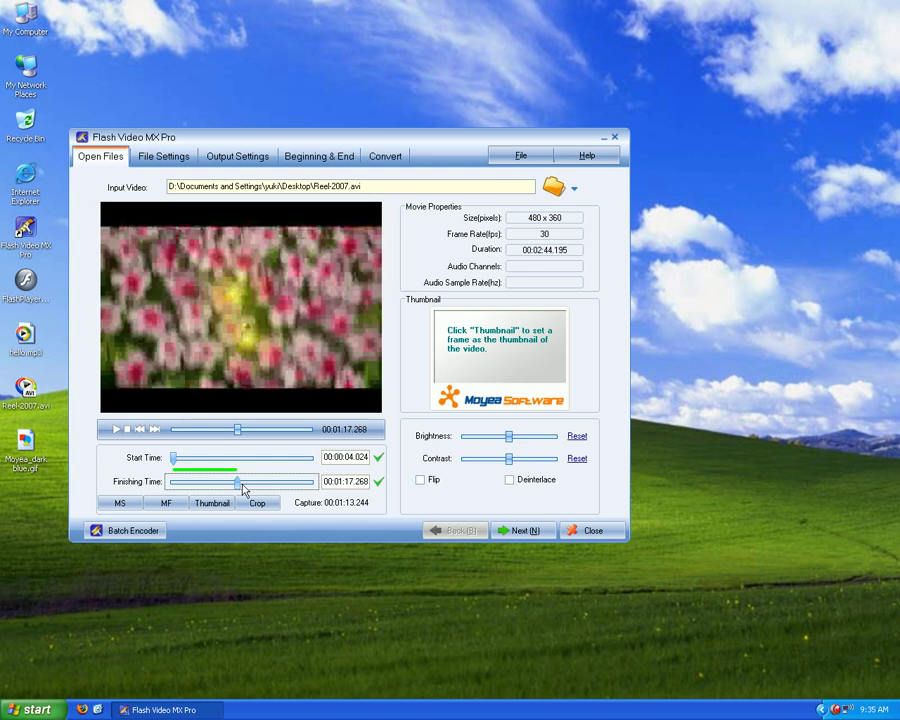
pyautogui.click(531, 534)
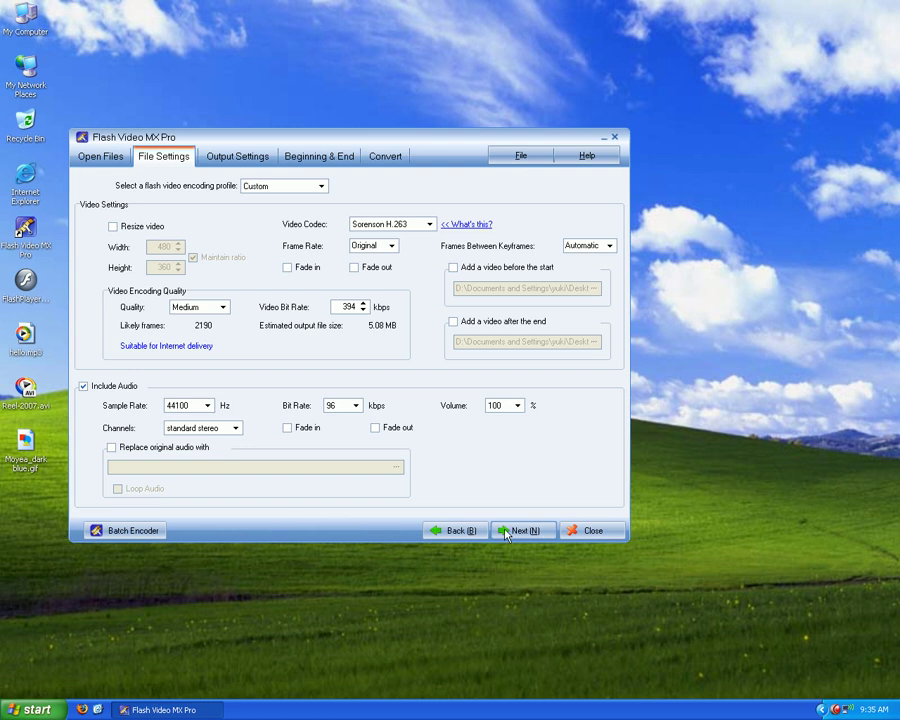
# Replace the video's original audio with hello.mp3 from the Desktop.
pyautogui.click(113, 227)
pyautogui.click(121, 232)
pyautogui.click(130, 450)
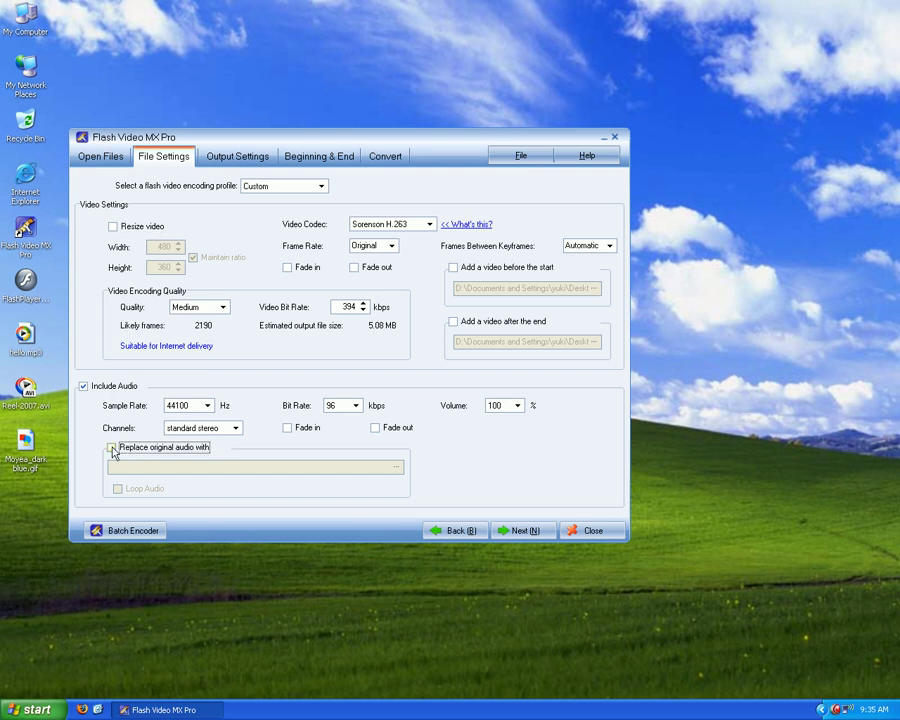
pyautogui.click(112, 449)
pyautogui.click(112, 449)
pyautogui.click(112, 449)
pyautogui.click(396, 467)
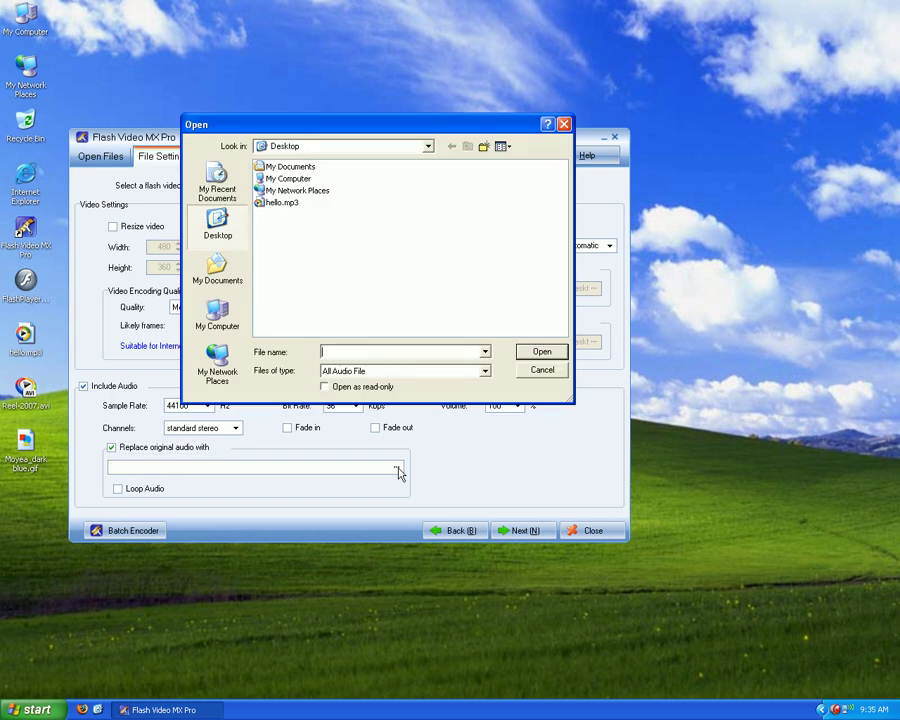
pyautogui.click(283, 203)
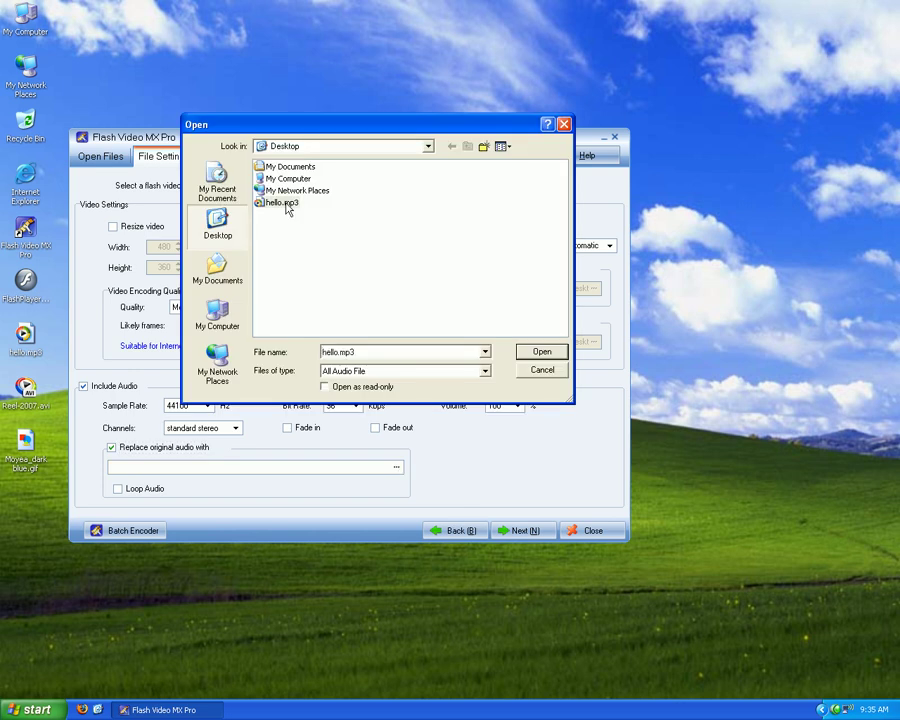
pyautogui.click(541, 353)
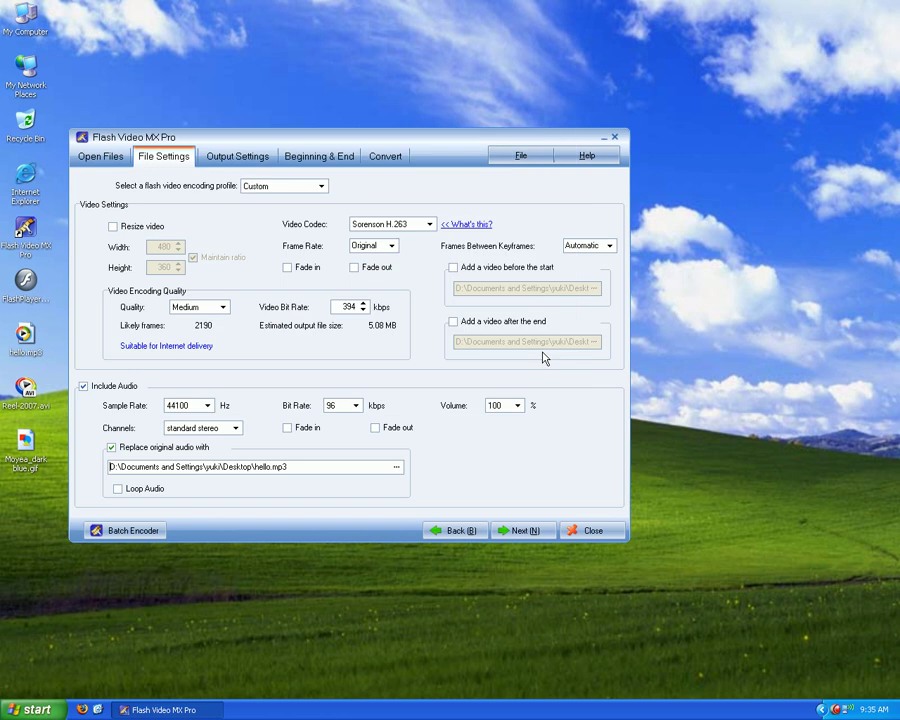
# Proceed to the output settings and set the export destination to the Desktop with the file name Reel-2007.
pyautogui.click(536, 532)
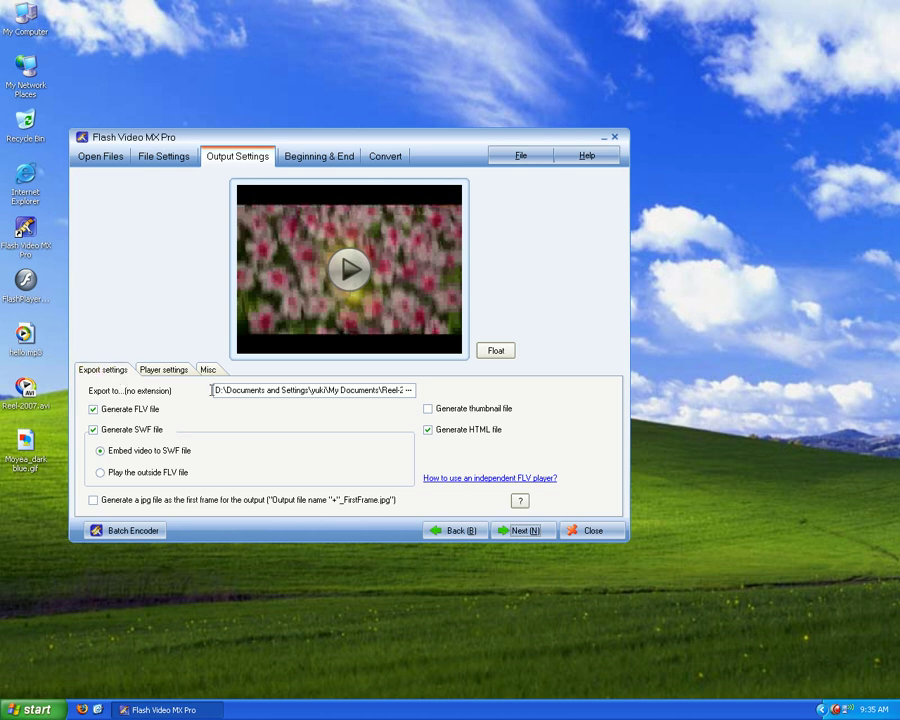
pyautogui.click(407, 391)
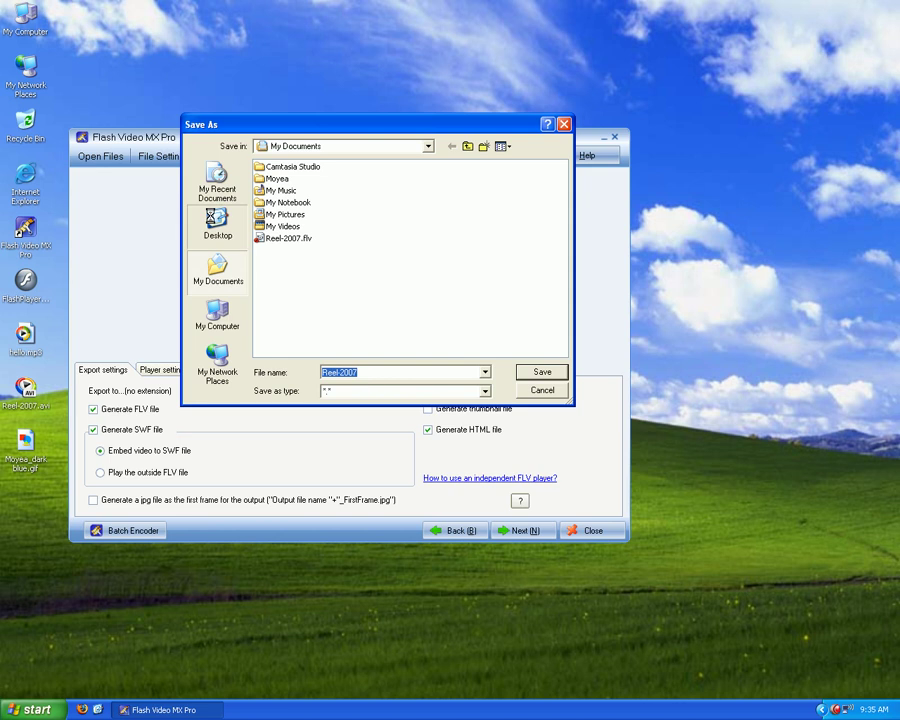
pyautogui.click(212, 221)
pyautogui.click(527, 372)
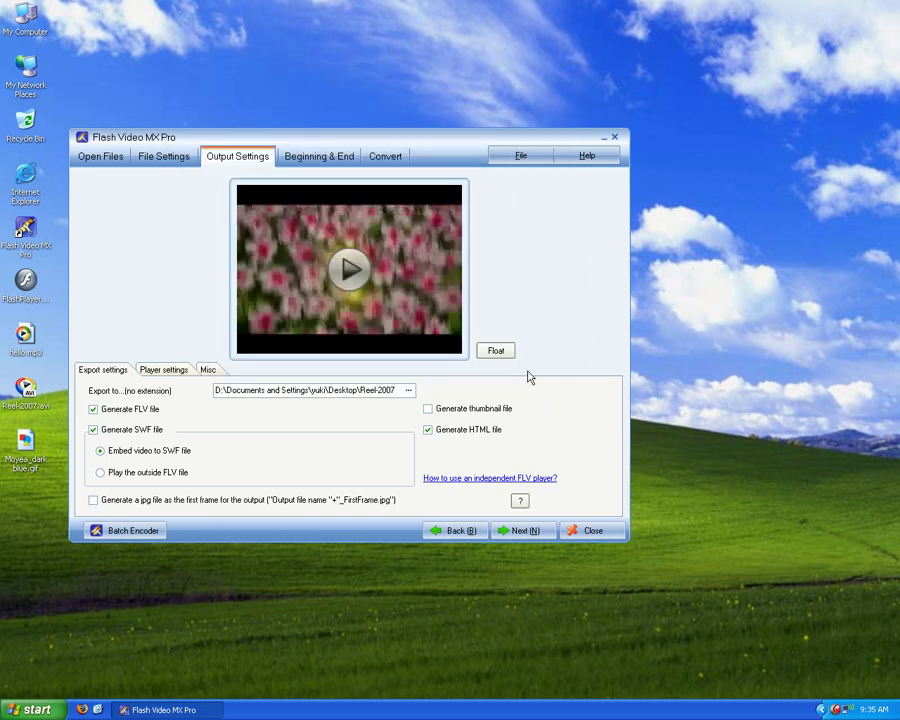
# Configure the export to generate a SWF file but no FLV file.
pyautogui.click(94, 410)
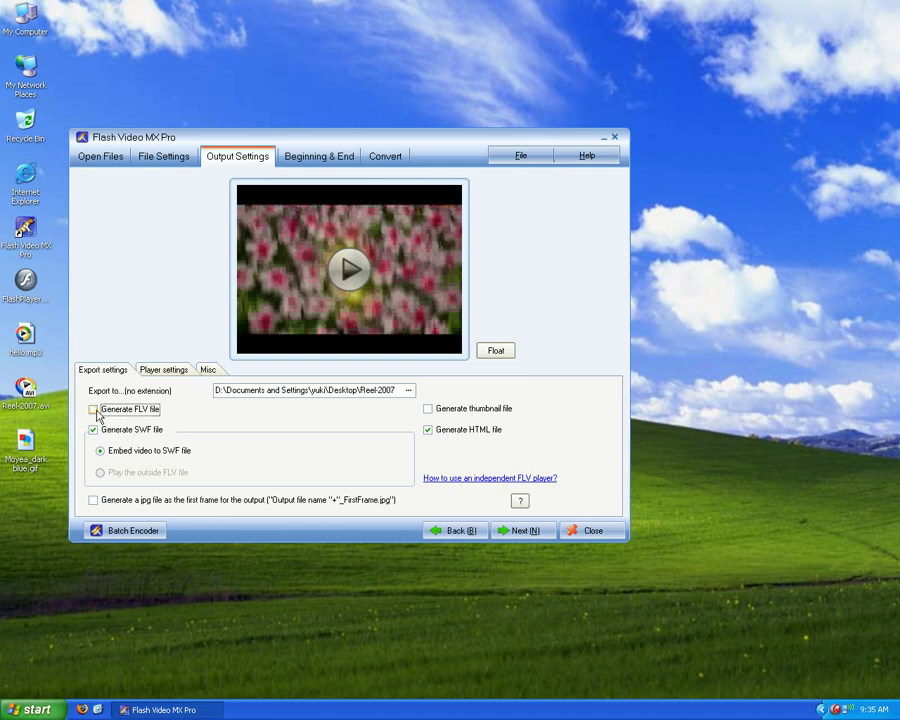
pyautogui.click(97, 412)
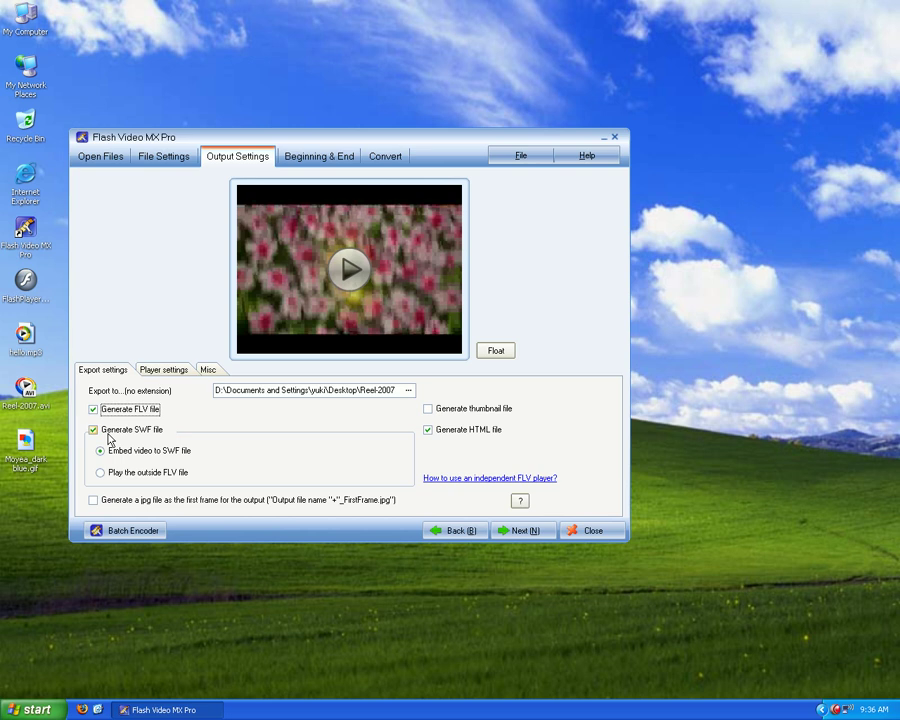
pyautogui.click(93, 429)
pyautogui.click(93, 429)
pyautogui.click(93, 429)
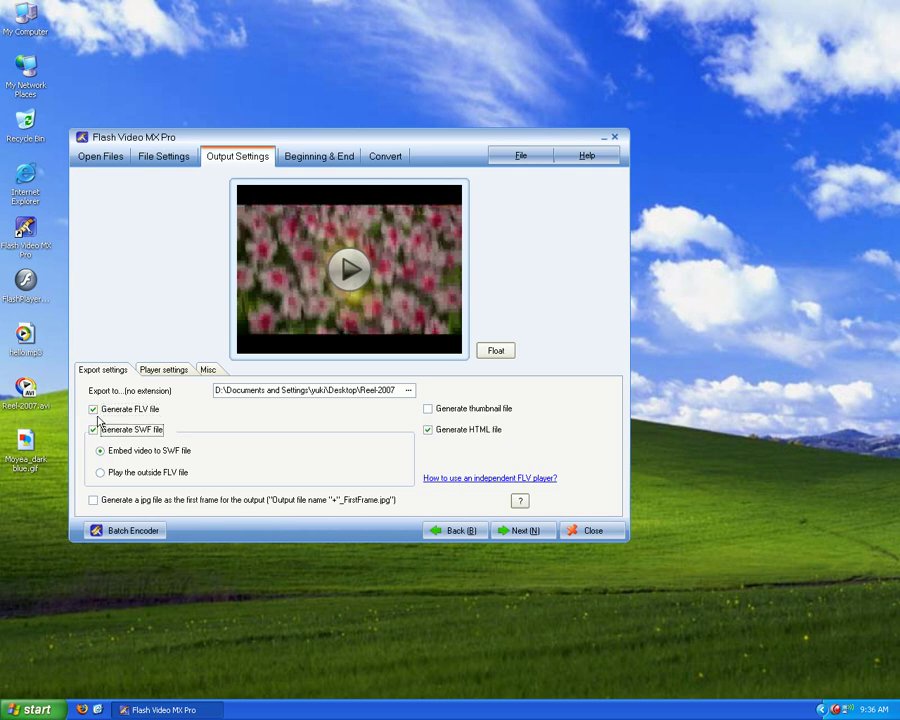
pyautogui.click(93, 409)
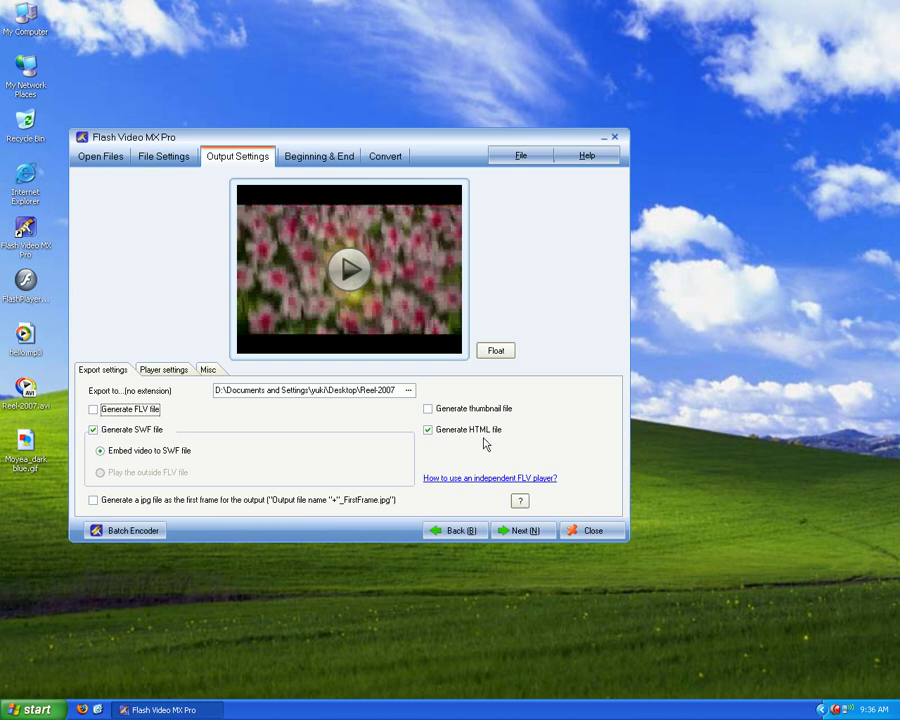
pyautogui.click(429, 432)
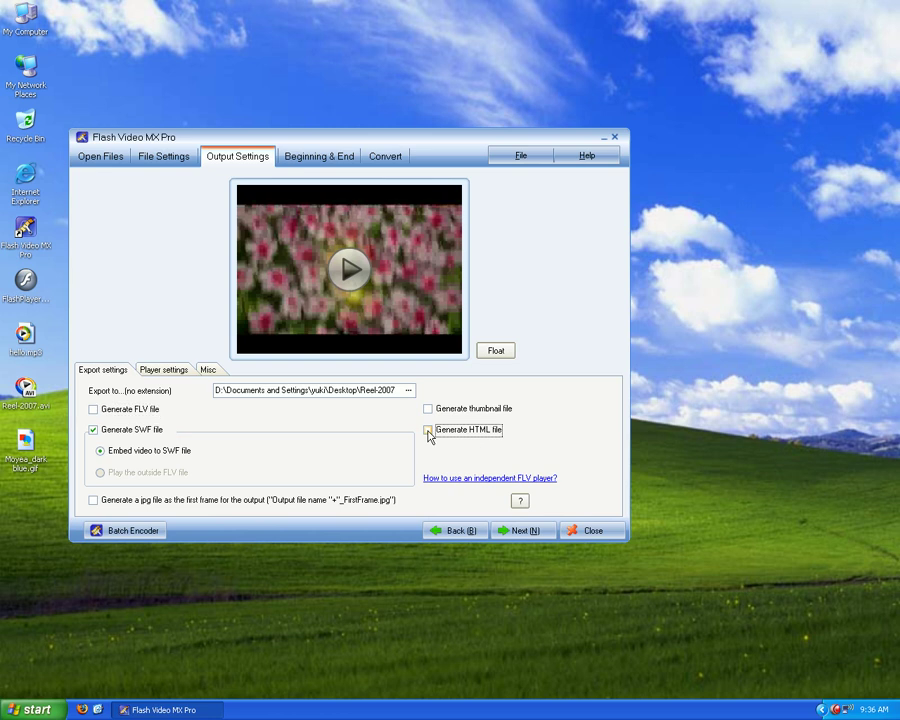
pyautogui.click(429, 432)
pyautogui.click(429, 432)
pyautogui.click(429, 432)
# Preview several control bar styles, including Youtube, World cup and Simple_Black, and choose QuickTime for the flash player.
pyautogui.click(162, 370)
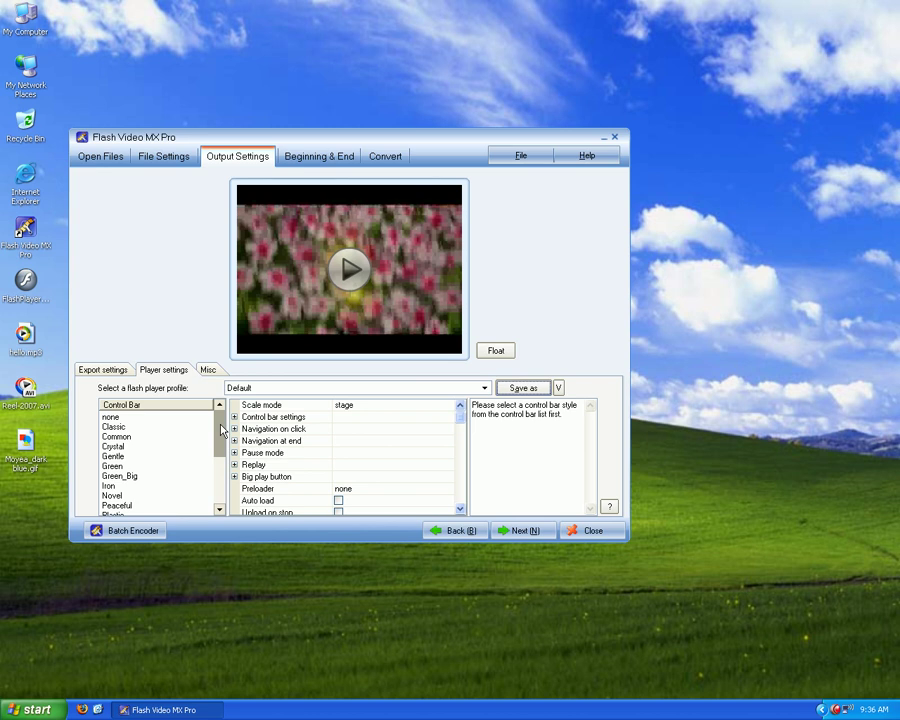
pyautogui.moveTo(220, 425); pyautogui.dragTo(221, 482)
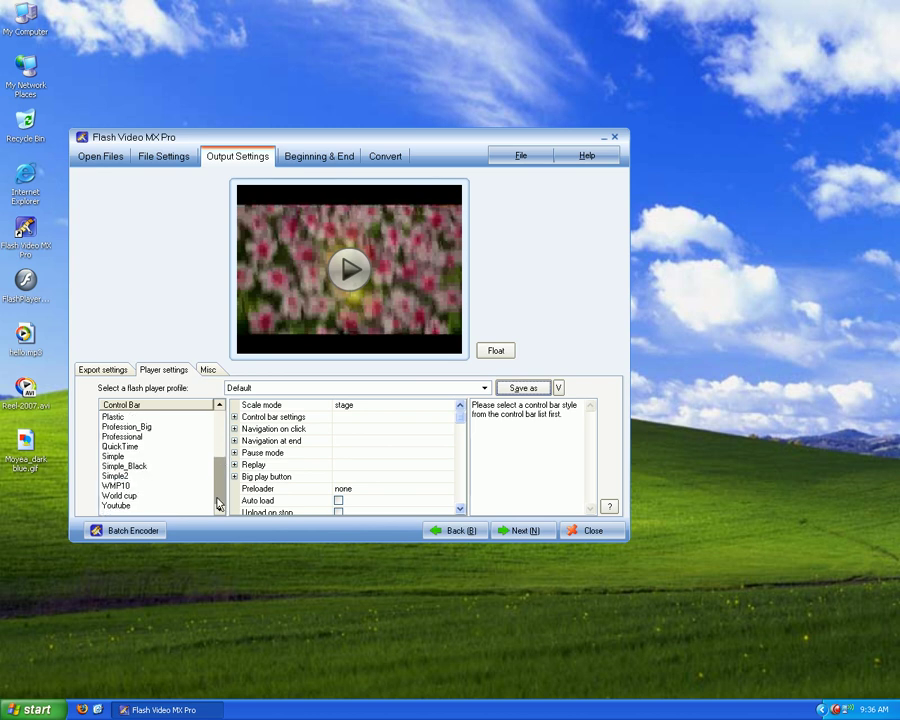
pyautogui.click(118, 506)
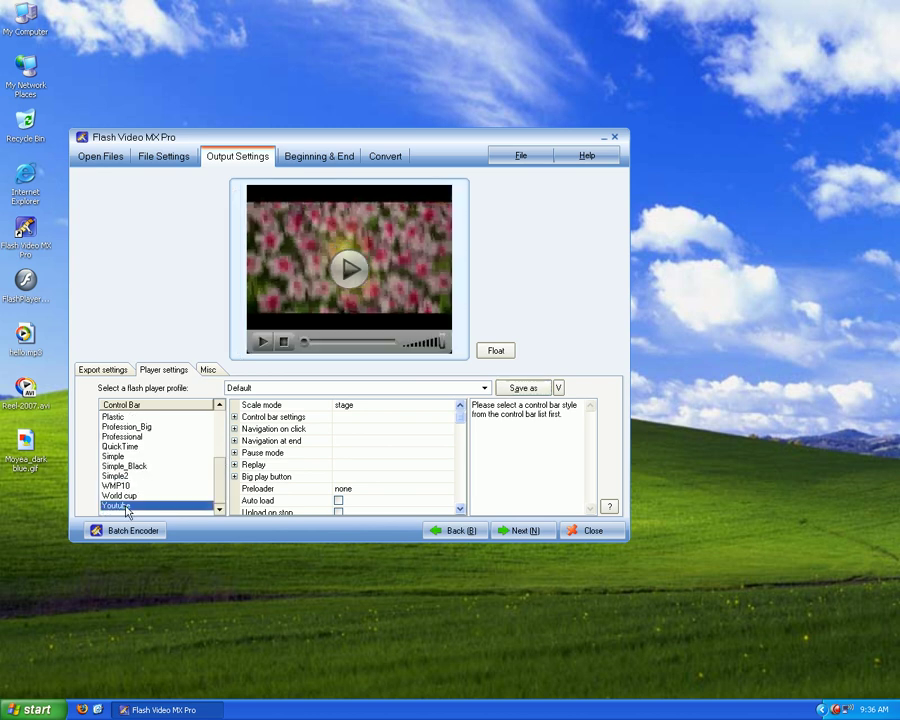
pyautogui.click(120, 495)
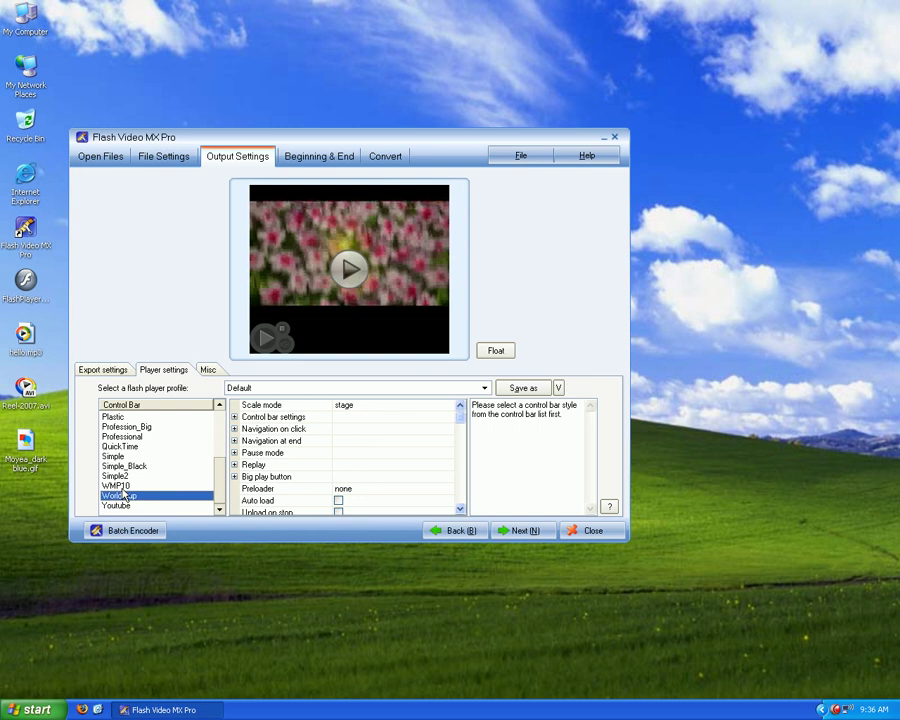
pyautogui.click(117, 486)
pyautogui.click(118, 466)
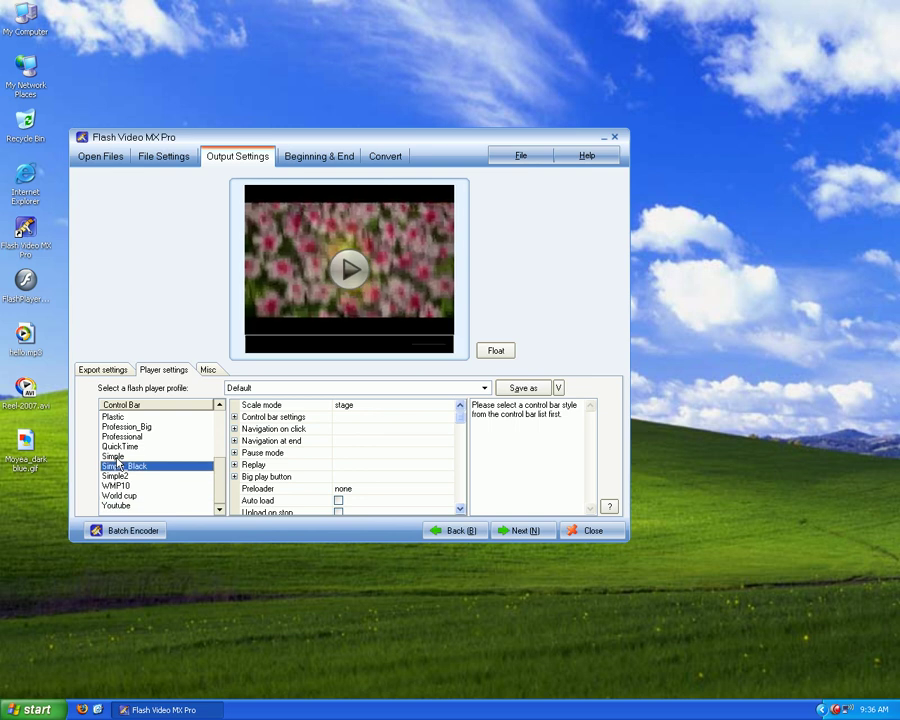
pyautogui.click(114, 456)
pyautogui.click(120, 447)
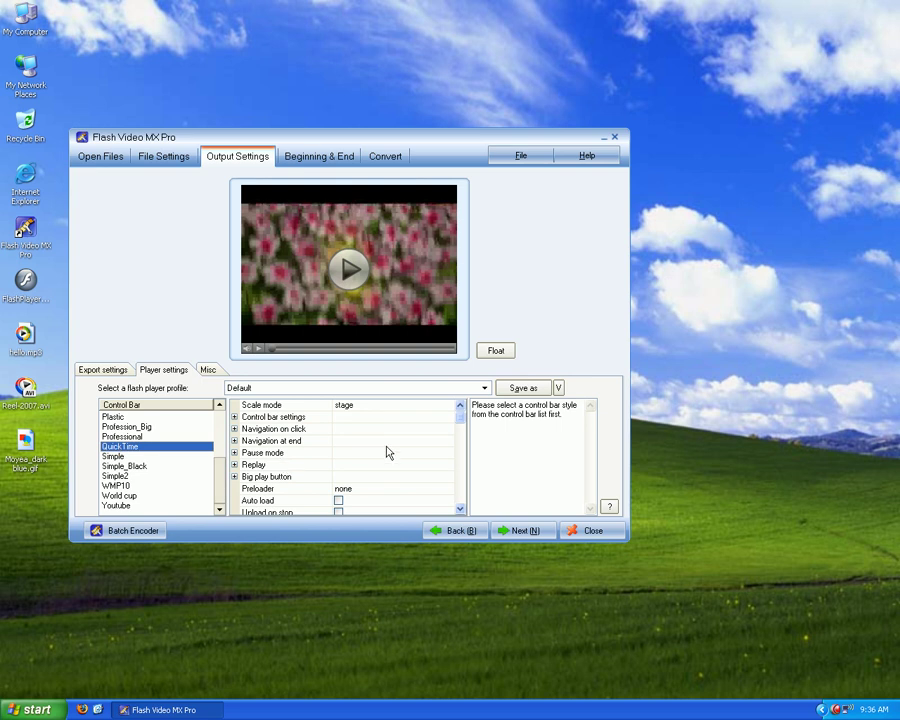
# Examine the flash player's control bar, replay and big play button settings.
pyautogui.click(236, 419)
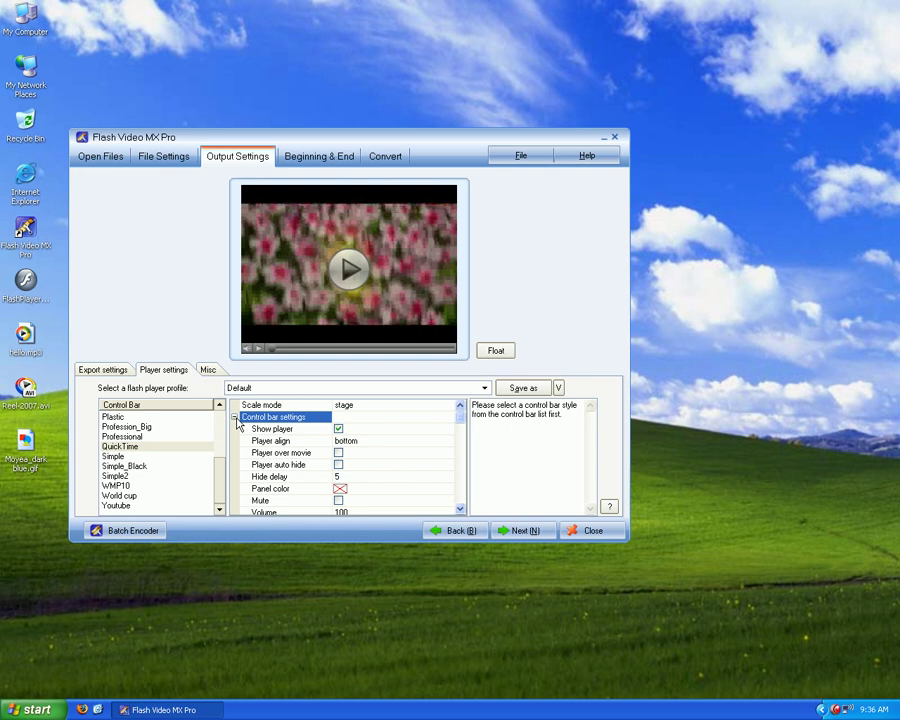
pyautogui.click(235, 418)
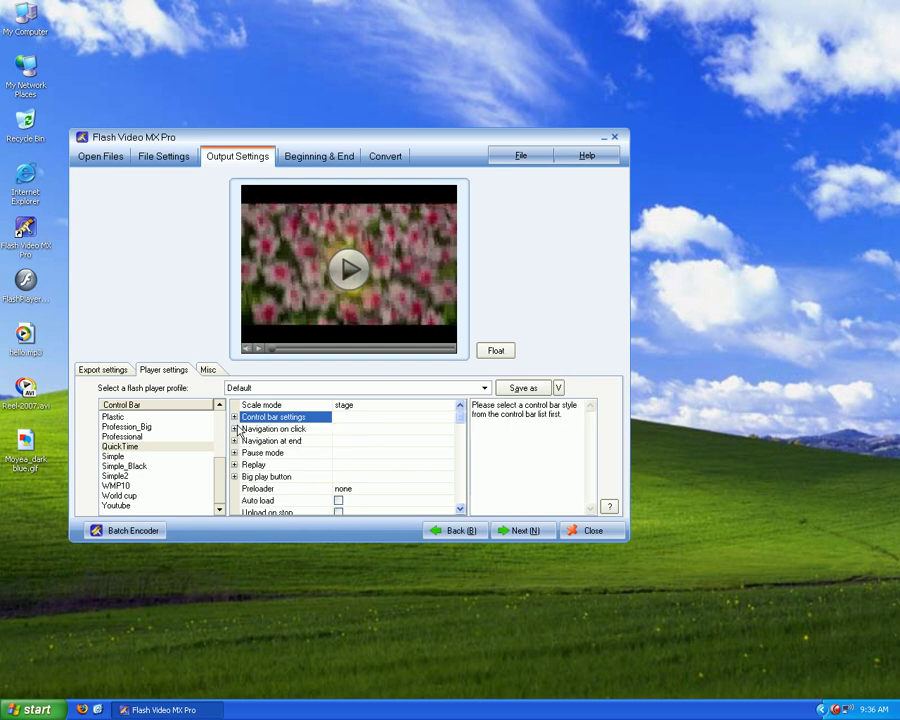
pyautogui.click(235, 465)
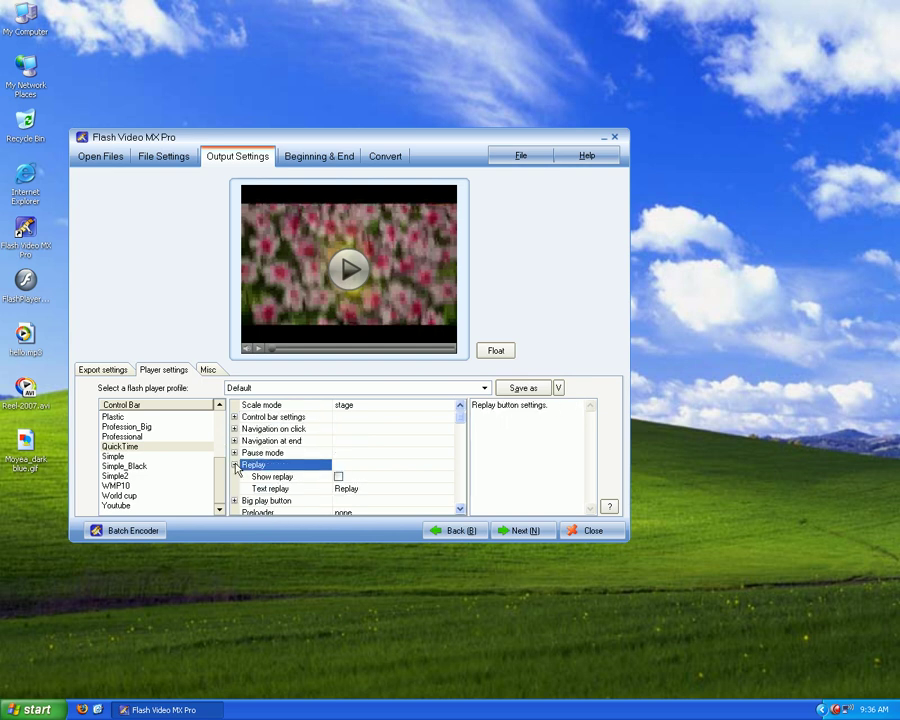
pyautogui.click(236, 465)
pyautogui.click(236, 477)
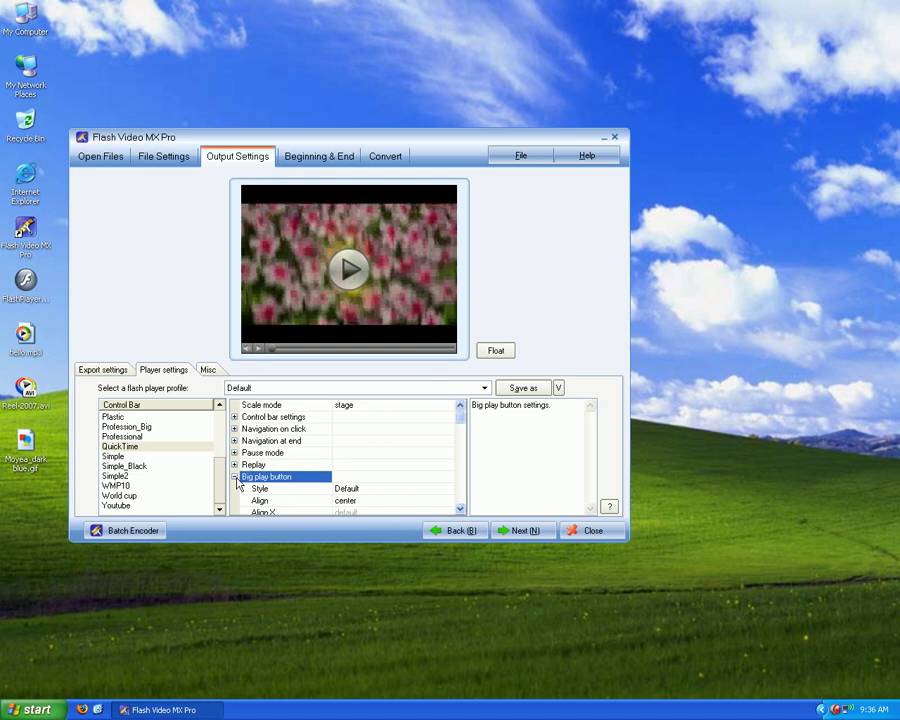
pyautogui.click(235, 478)
# Try the Default and Navigation preloader styles, and set the flash player's preloader to Flouery.
pyautogui.click(258, 489)
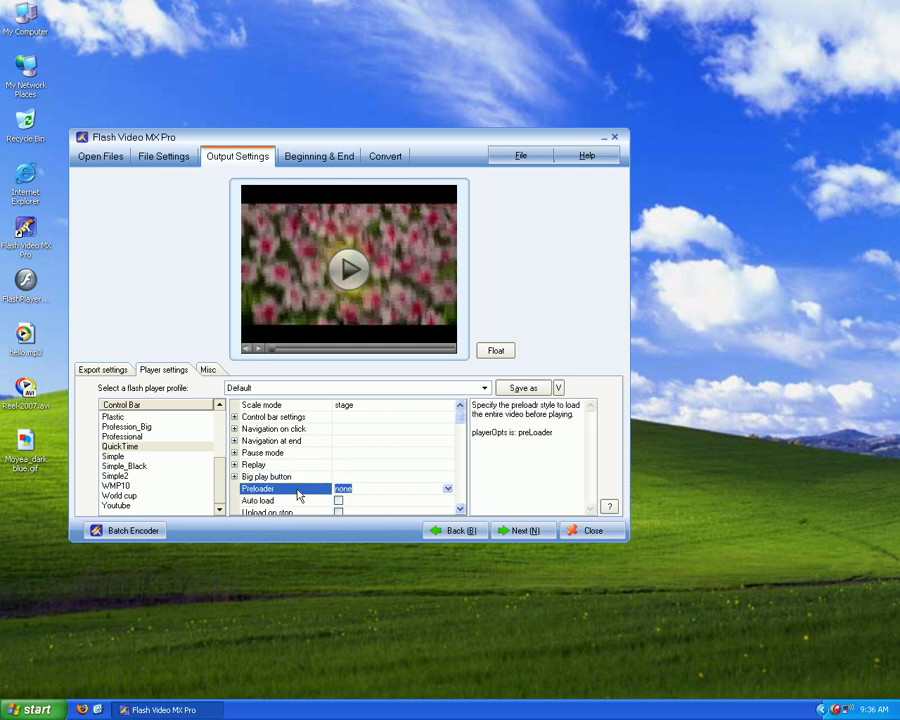
pyautogui.click(447, 489)
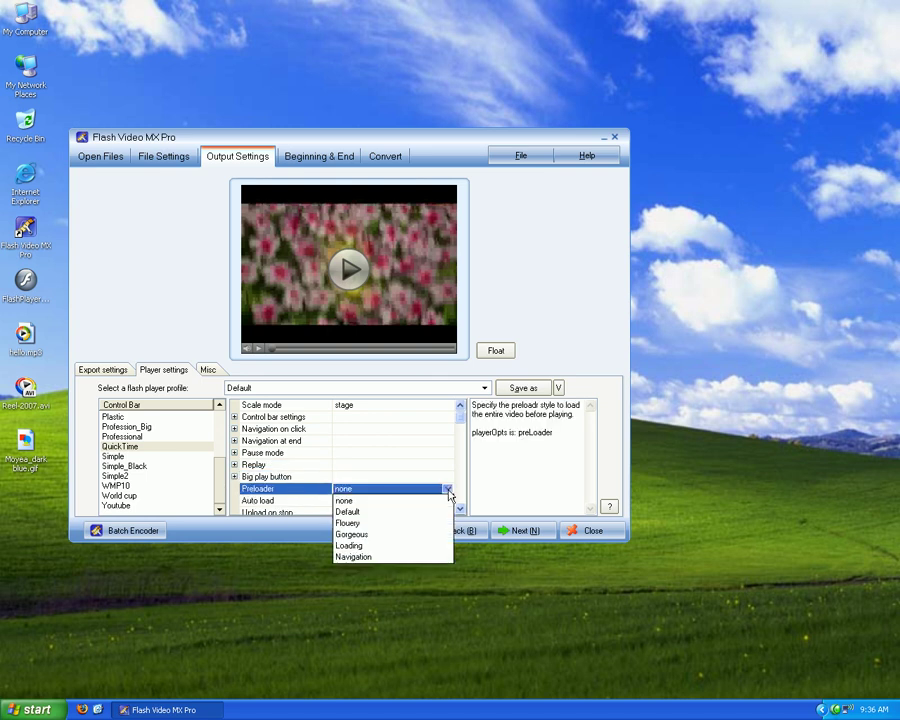
pyautogui.click(390, 512)
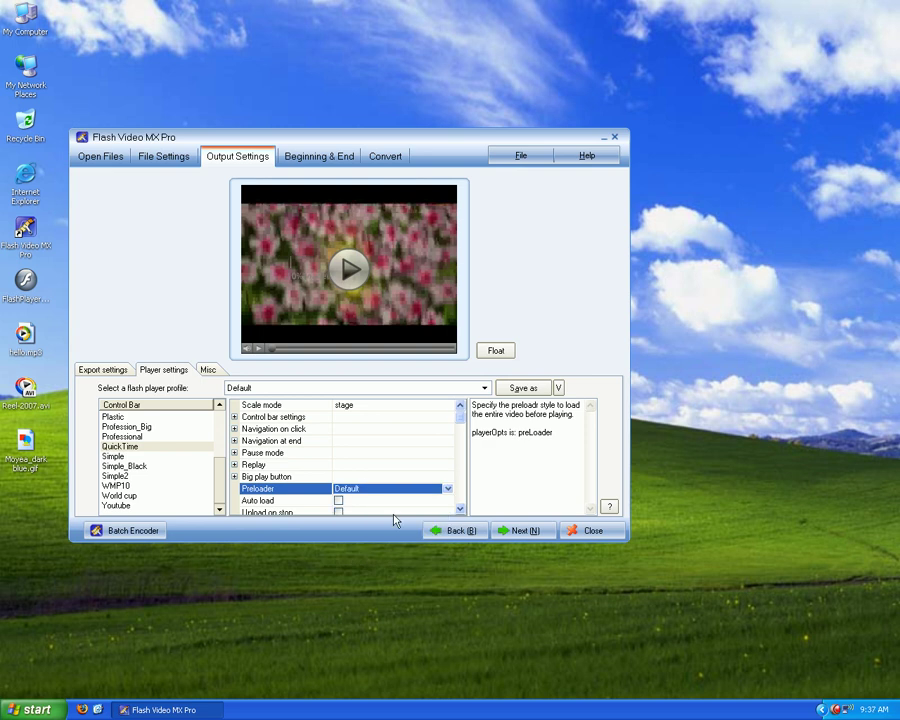
pyautogui.click(447, 489)
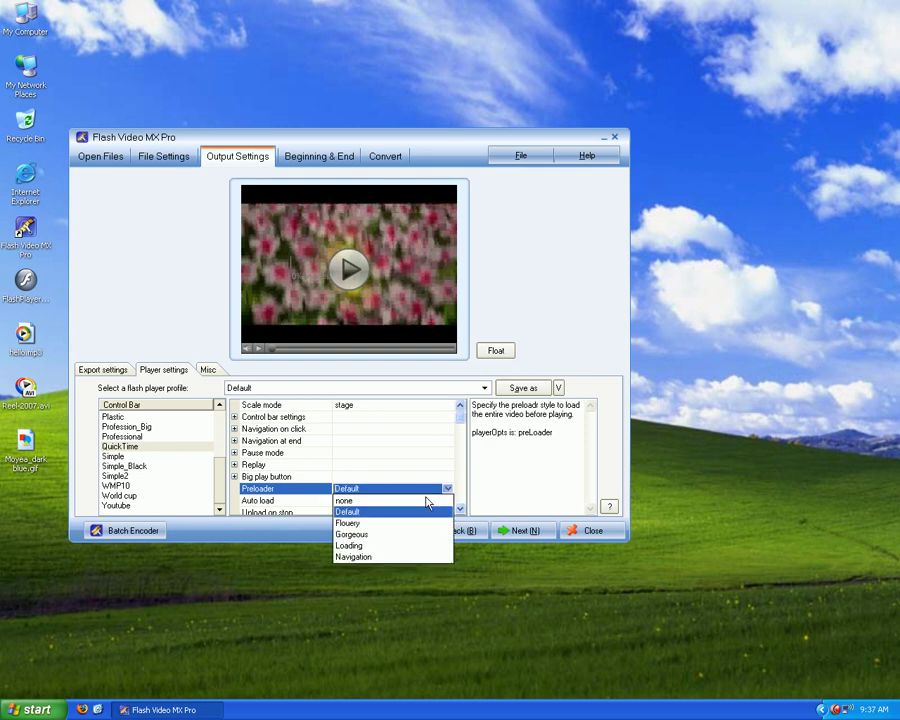
pyautogui.click(378, 557)
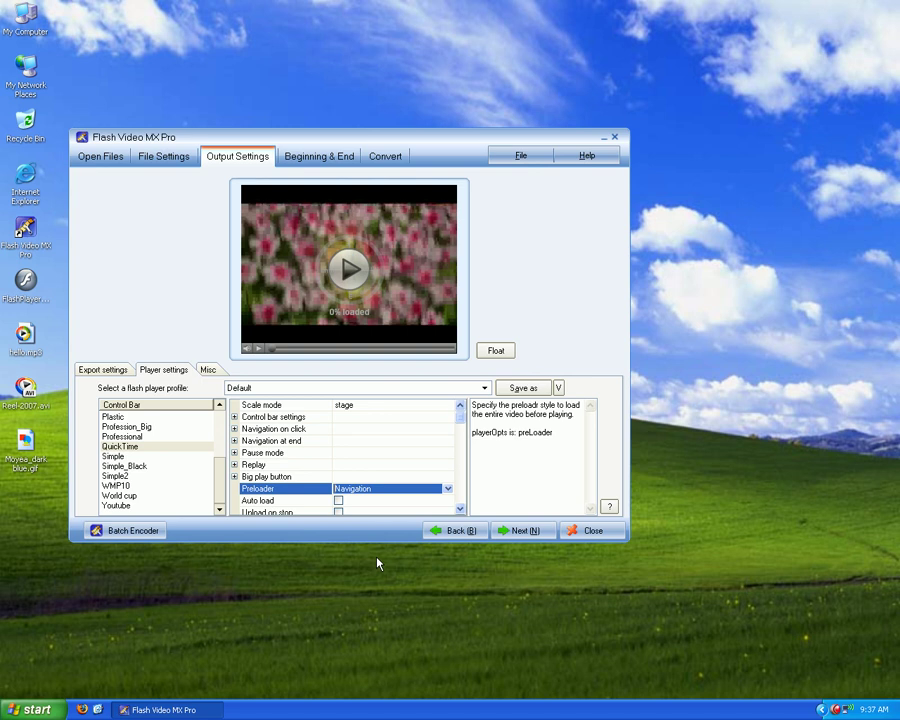
pyautogui.click(448, 490)
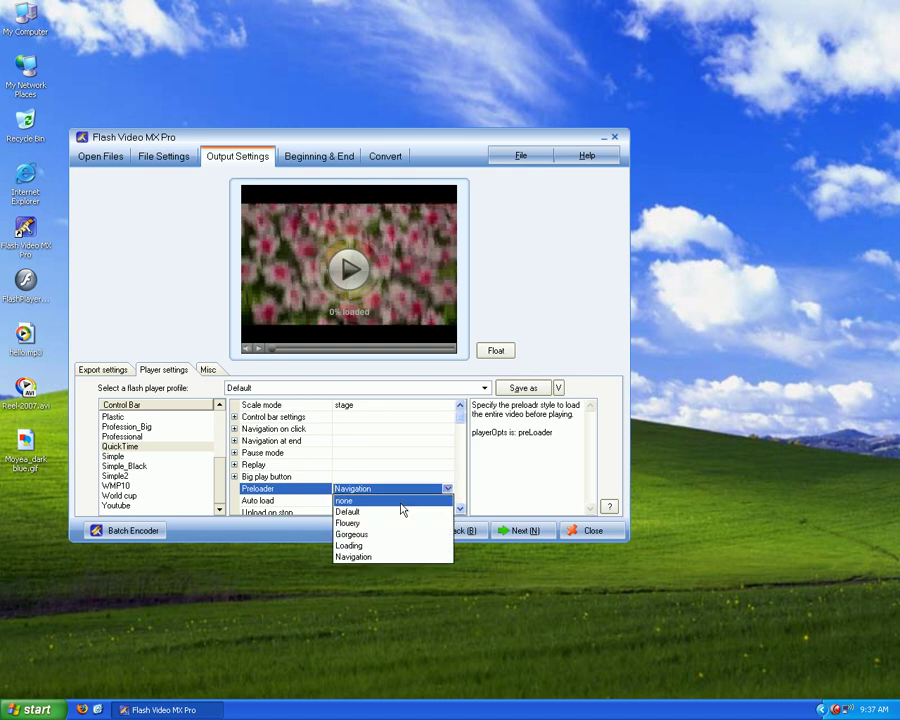
pyautogui.click(370, 523)
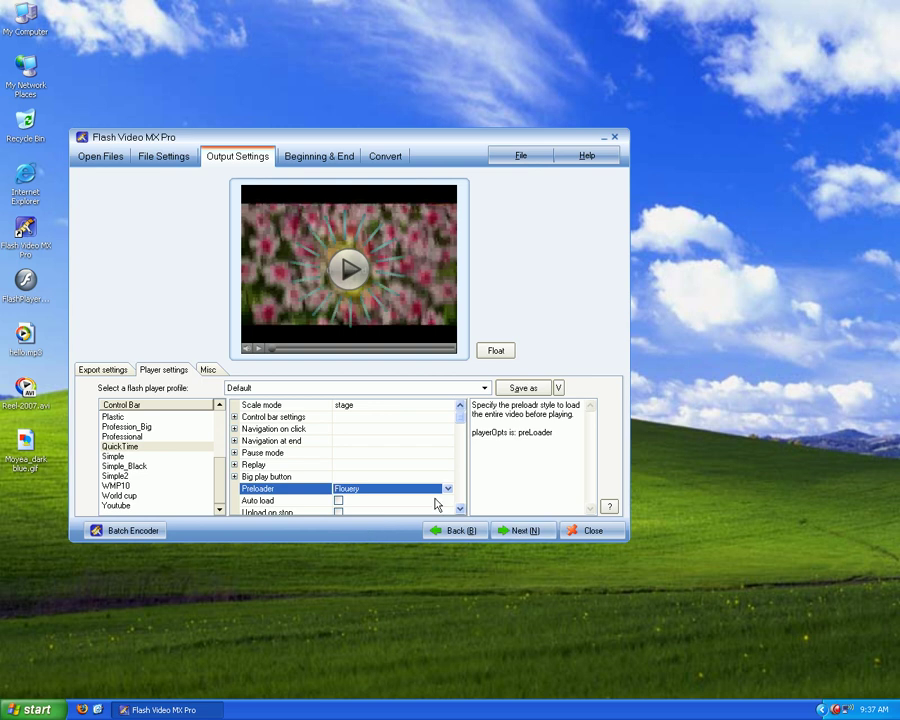
# Enable a user caption reading MOYEA for the output video and set its font style to Bold.
pyautogui.click(209, 370)
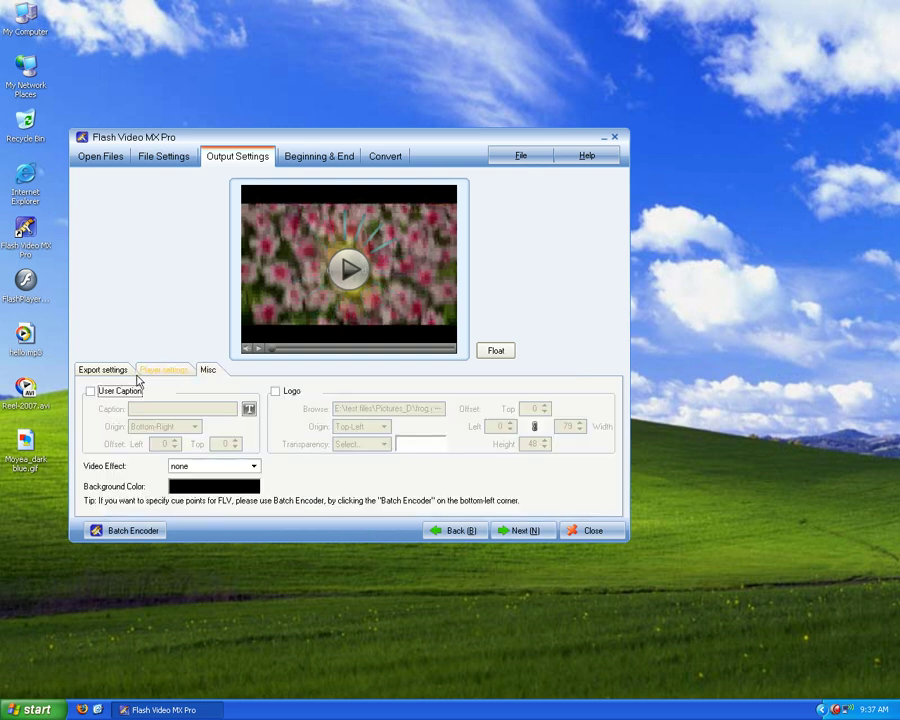
pyautogui.click(90, 391)
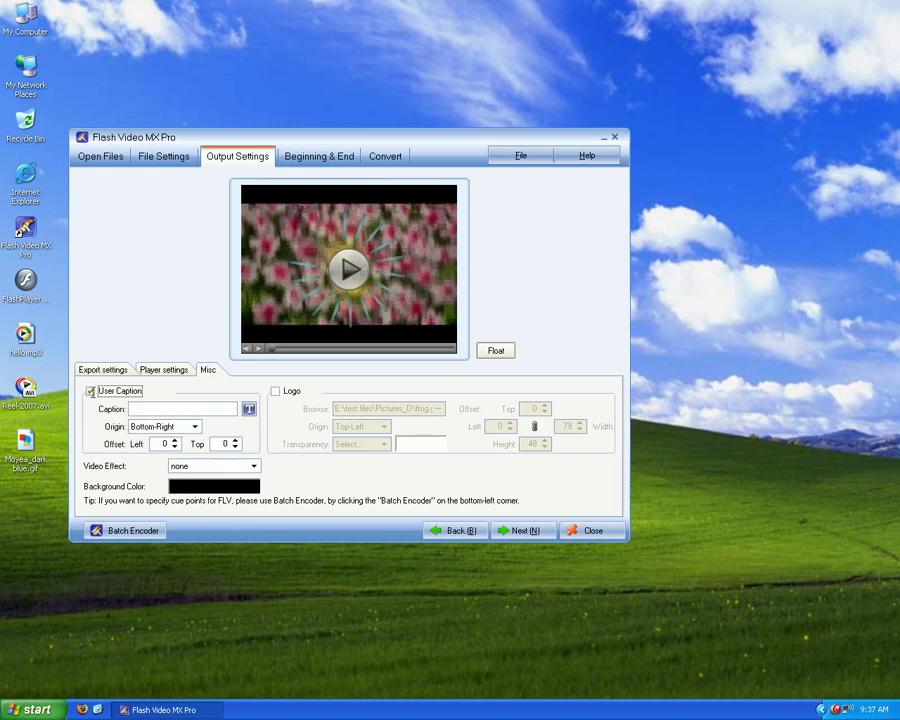
pyautogui.click(142, 408)
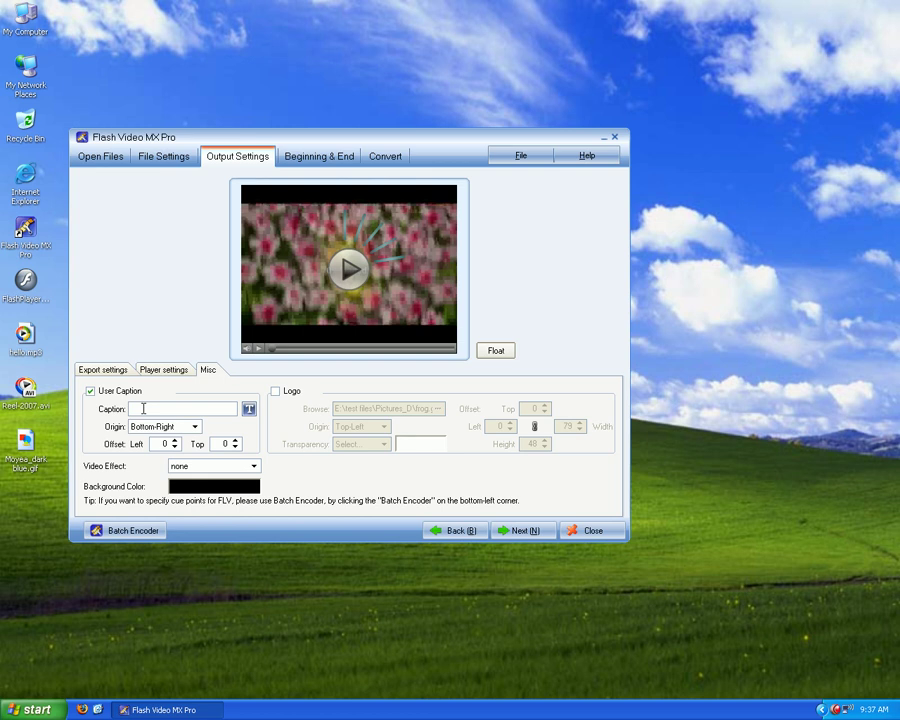
pyautogui.write('MOYEA')
pyautogui.click(249, 410)
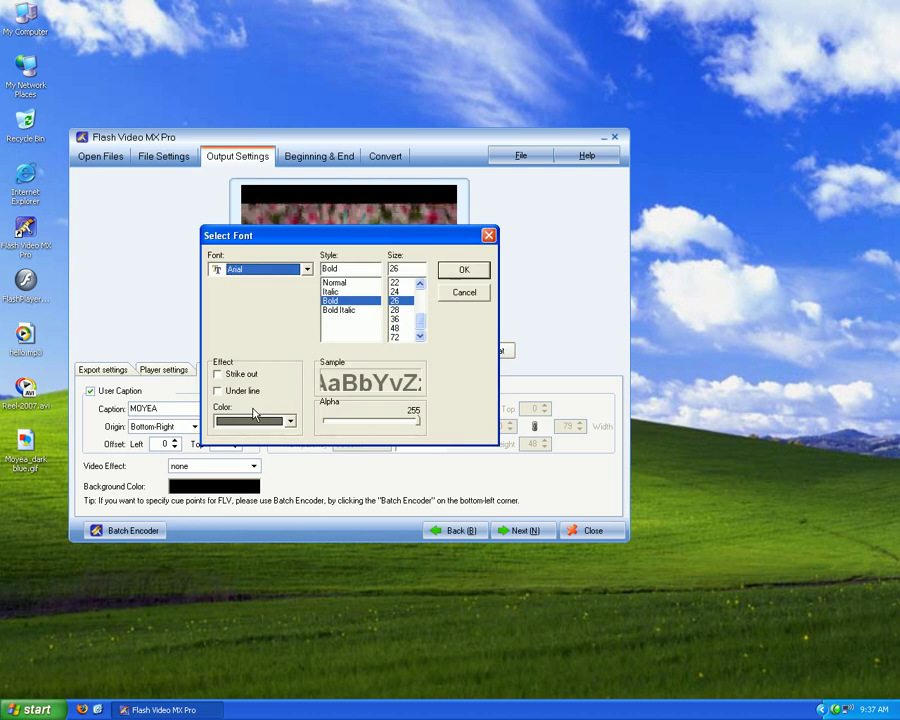
pyautogui.click(350, 309)
pyautogui.click(340, 301)
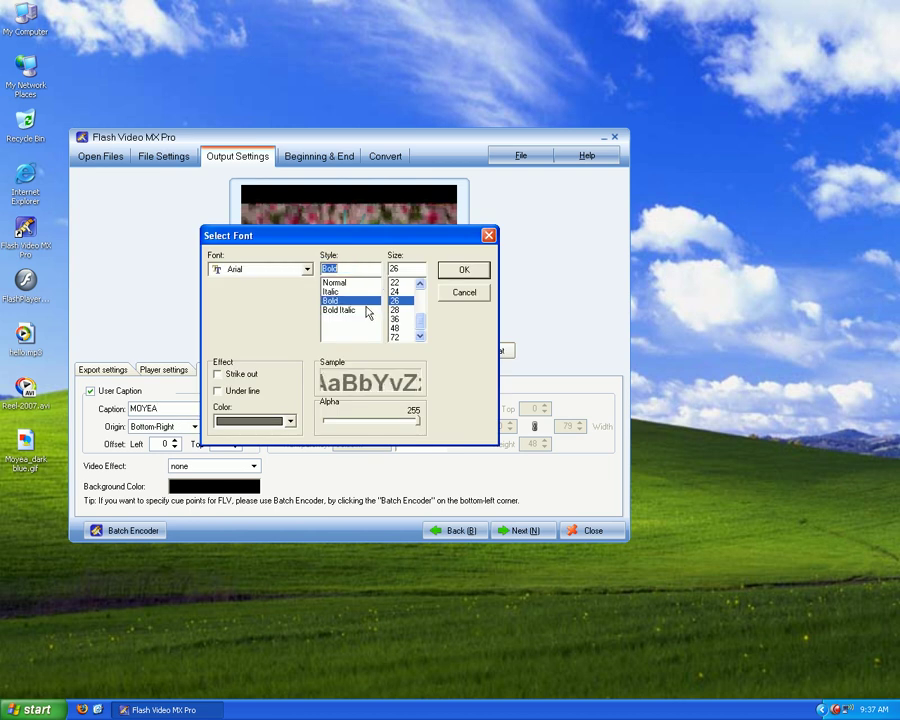
pyautogui.click(466, 273)
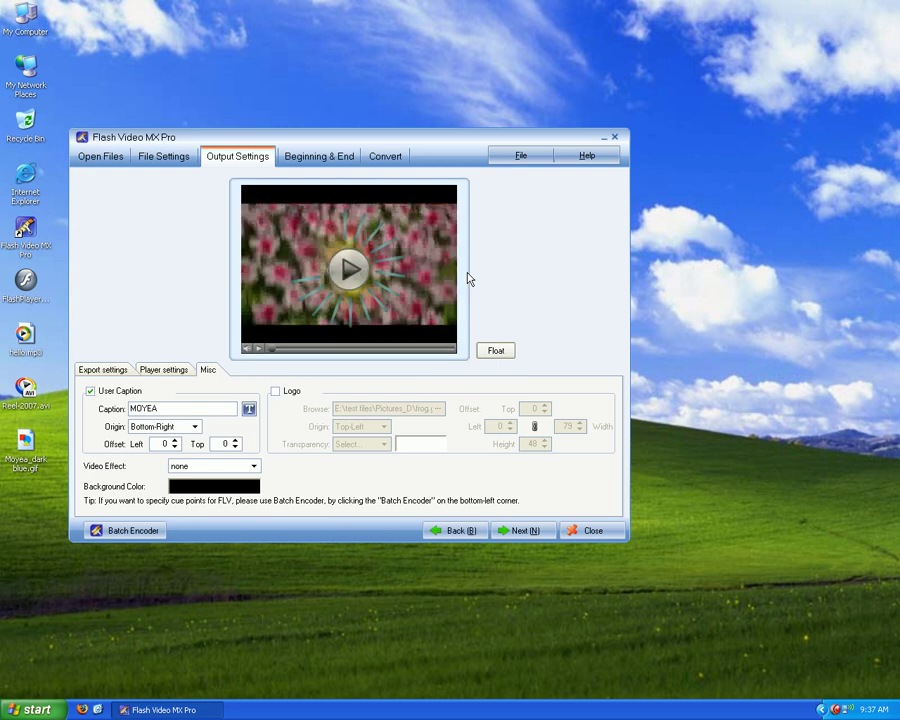
# Enable the logo overlay and load Moyea_dark blue.gif from the Desktop as its image.
pyautogui.click(276, 391)
pyautogui.click(439, 408)
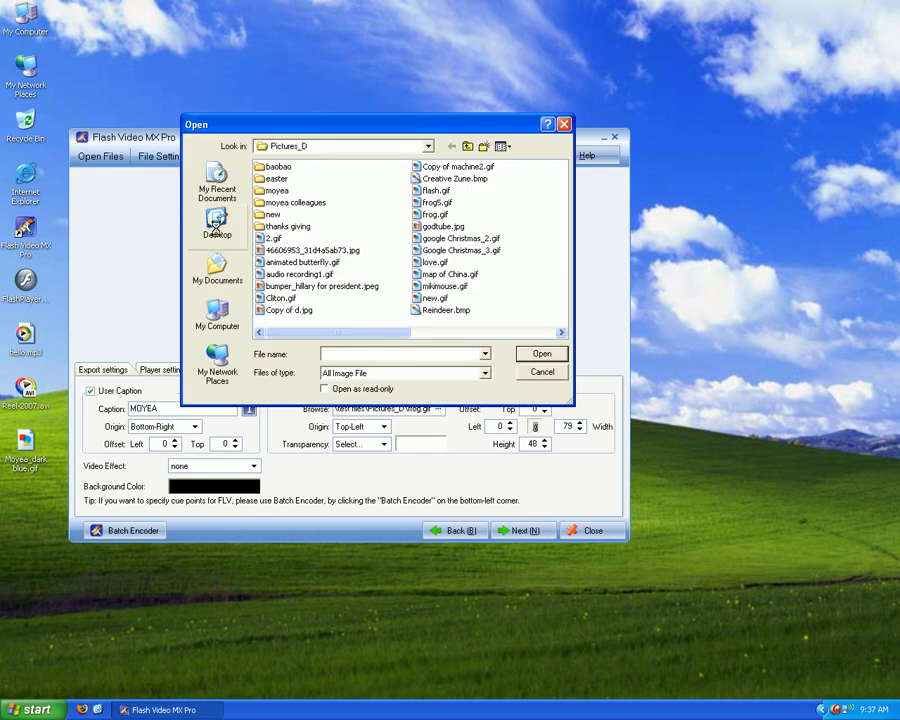
pyautogui.click(217, 226)
pyautogui.click(287, 205)
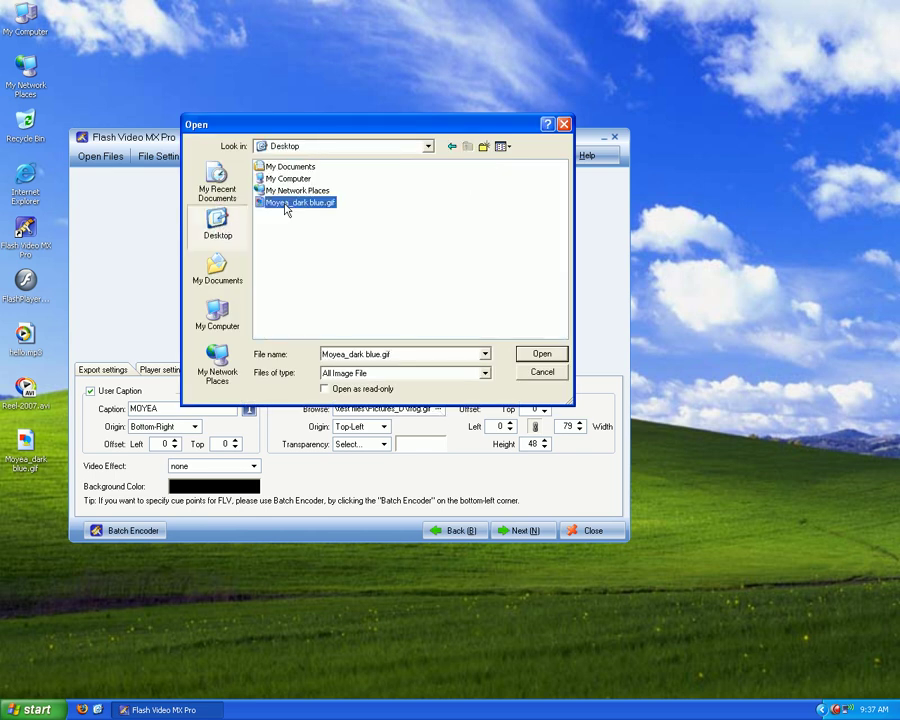
pyautogui.click(549, 358)
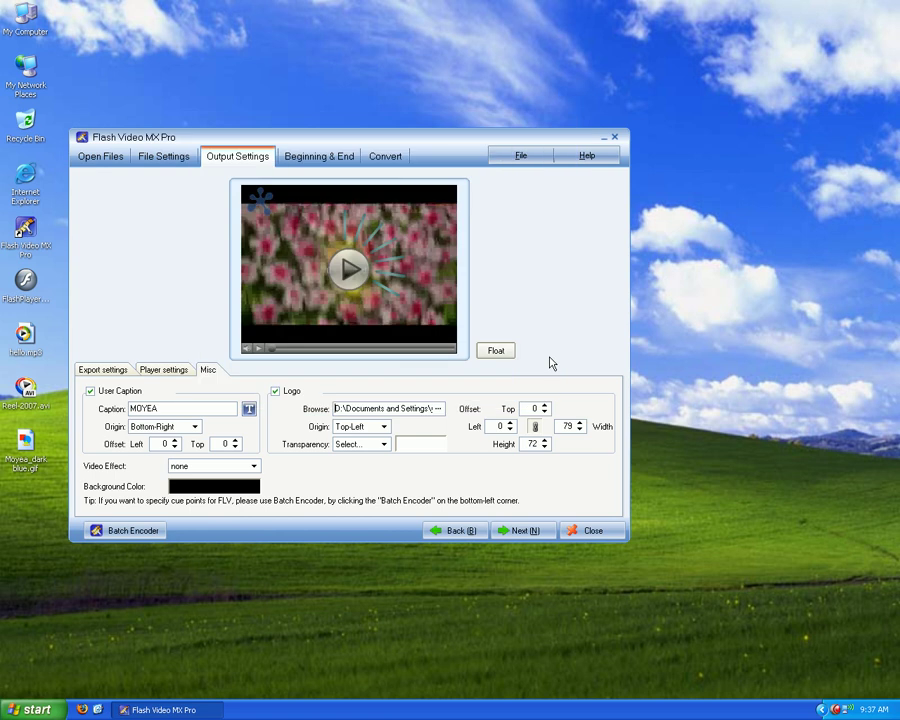
# Try the logo at the Left-Center, Center and Bottom-Right origins, and return it to Top-Left.
pyautogui.click(383, 426)
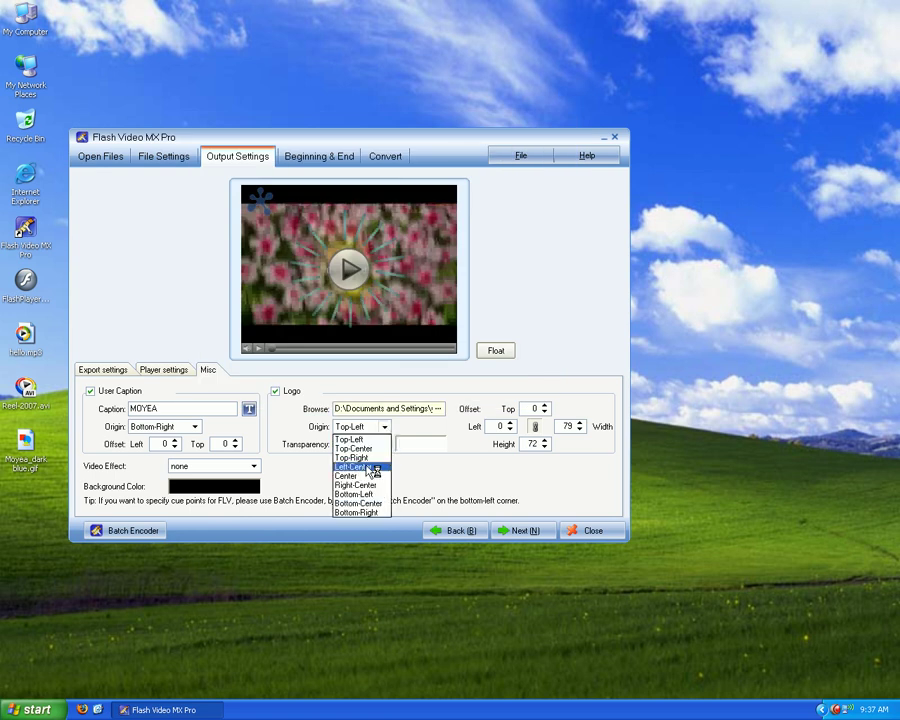
pyautogui.click(355, 467)
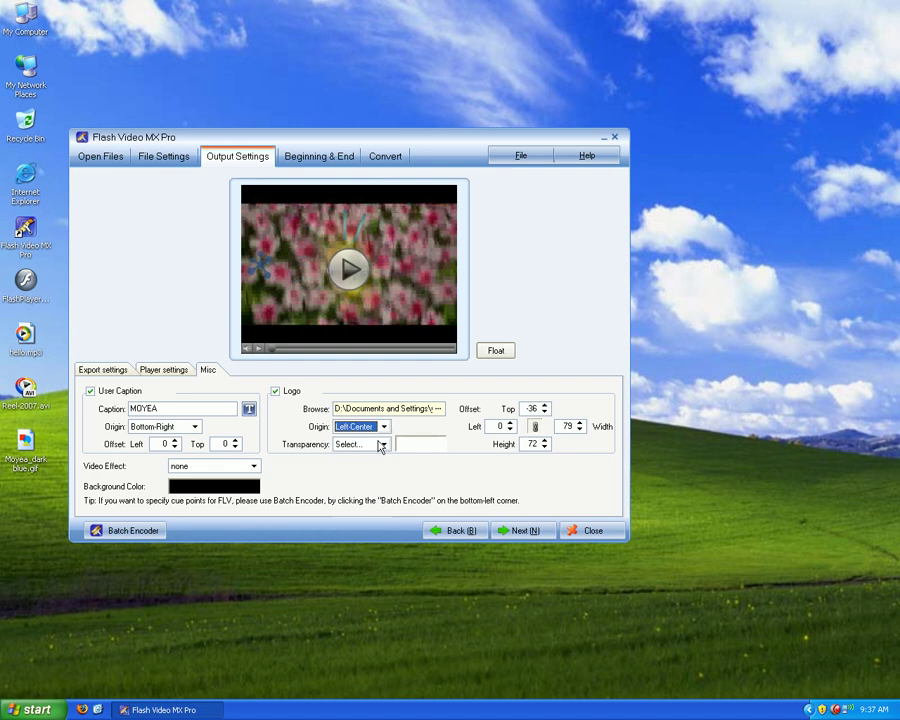
pyautogui.click(383, 427)
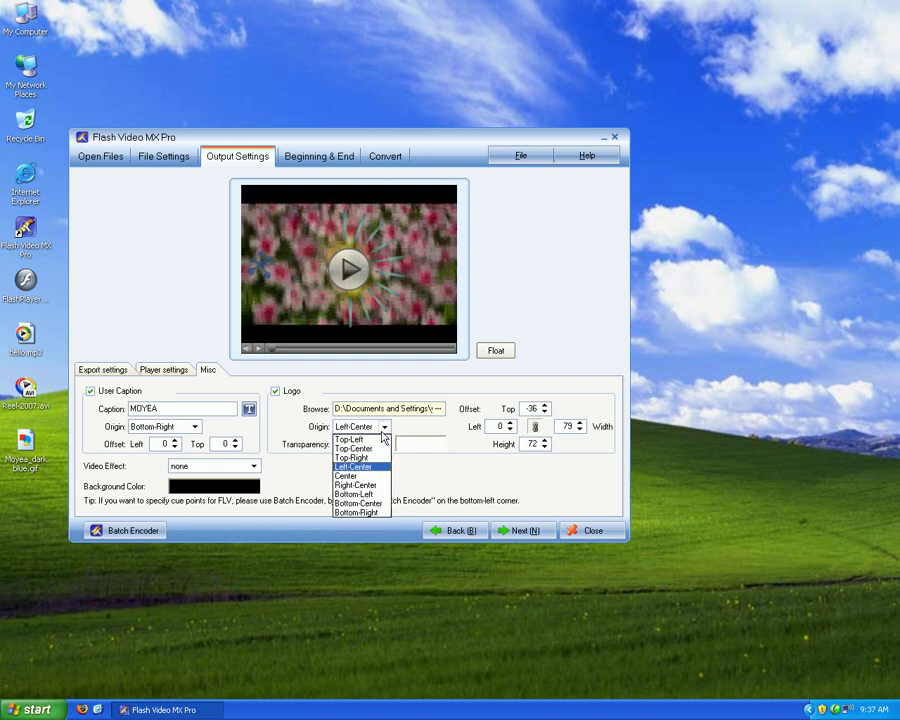
pyautogui.click(346, 476)
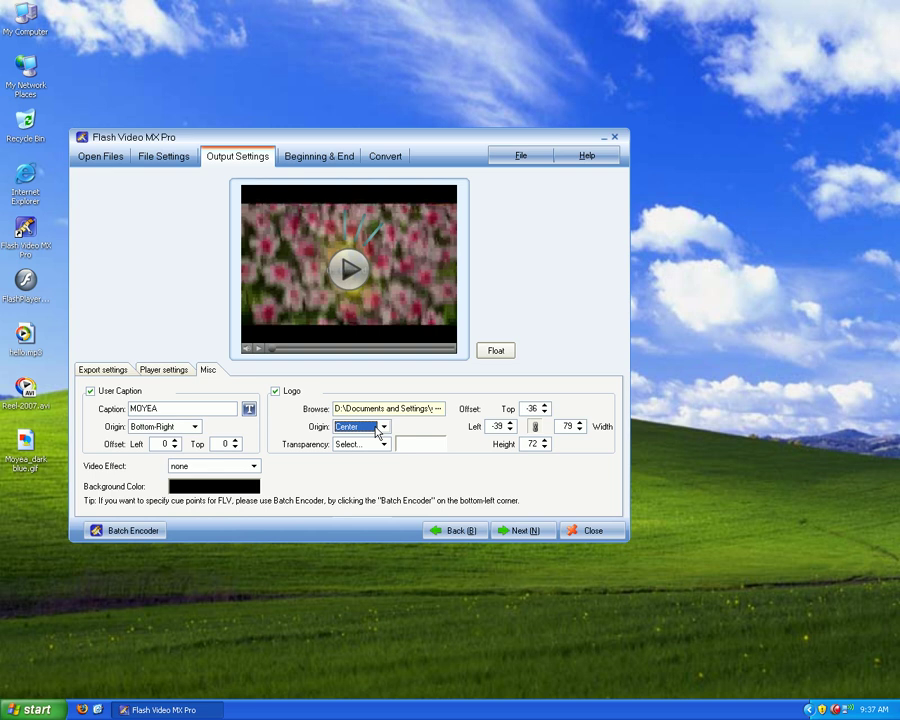
pyautogui.click(378, 430)
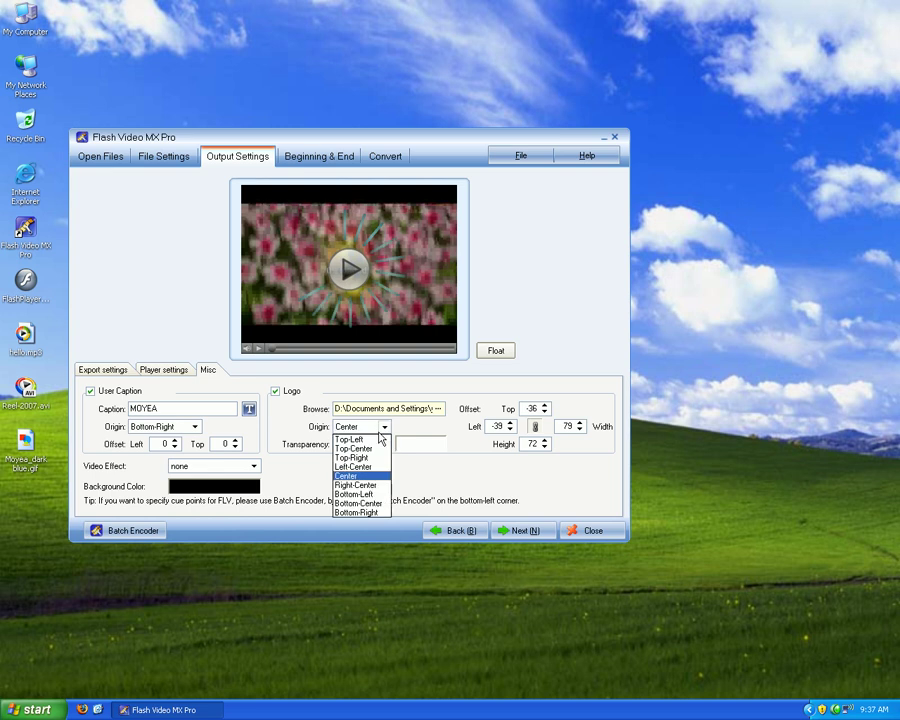
pyautogui.click(368, 512)
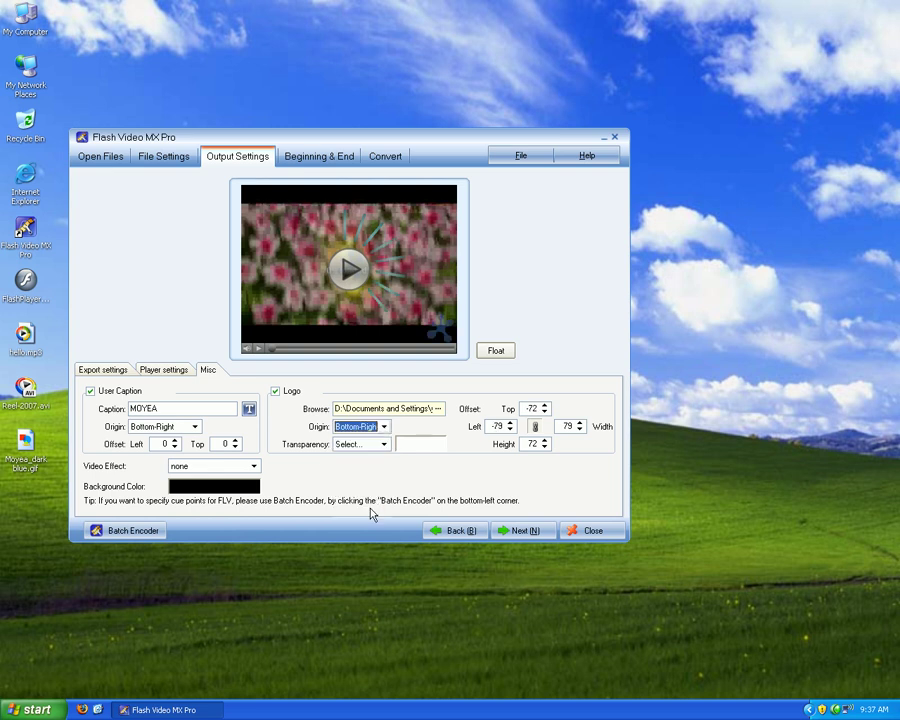
pyautogui.click(385, 428)
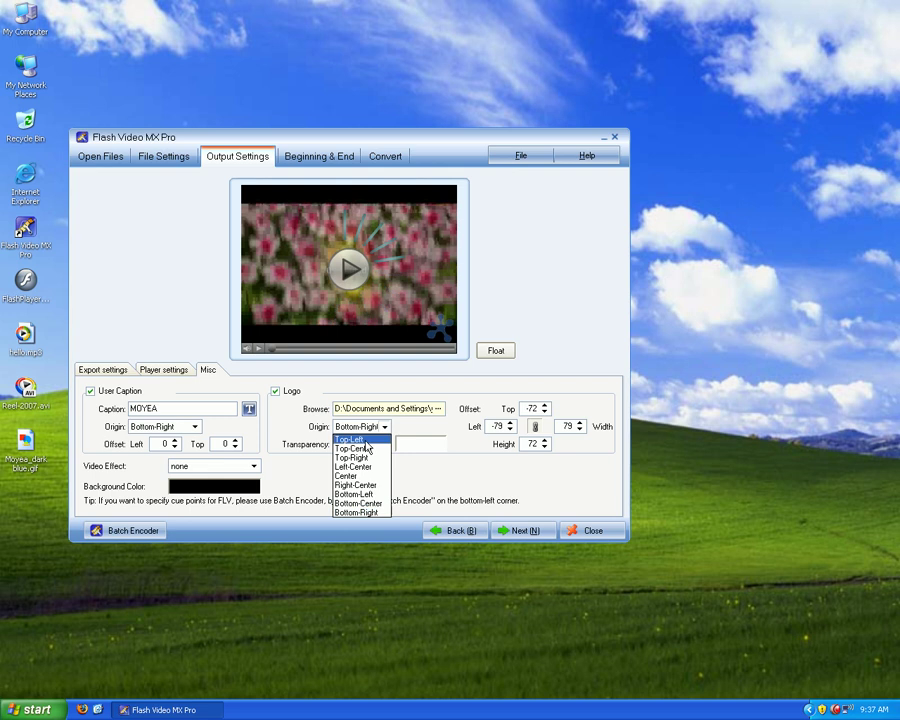
pyautogui.click(367, 446)
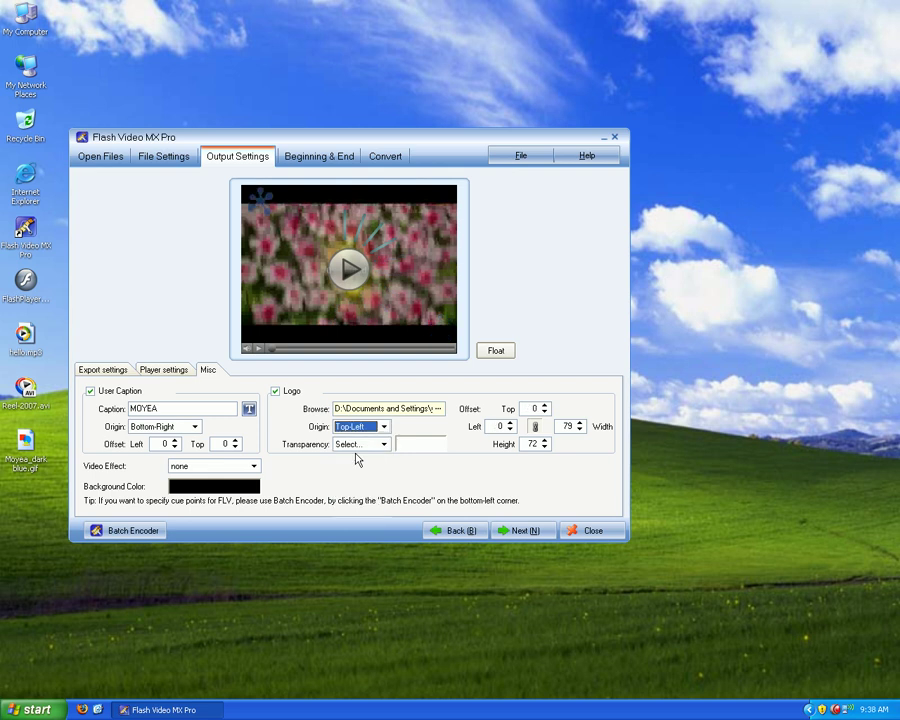
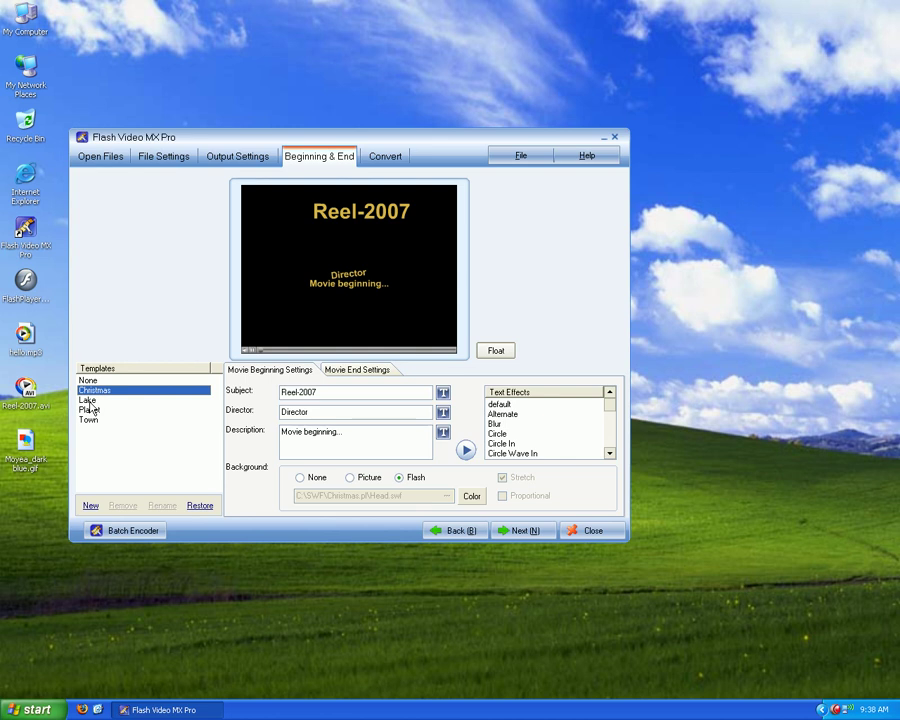
# Preview the Lake and Planet movie beginning templates, and choose None as the template.
pyautogui.click(88, 401)
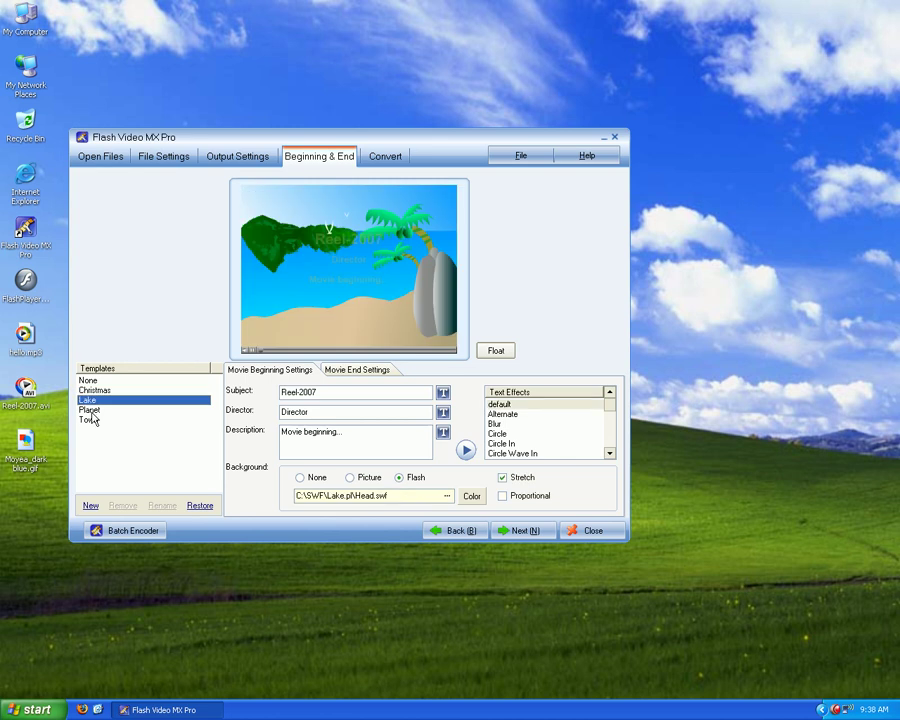
pyautogui.click(89, 410)
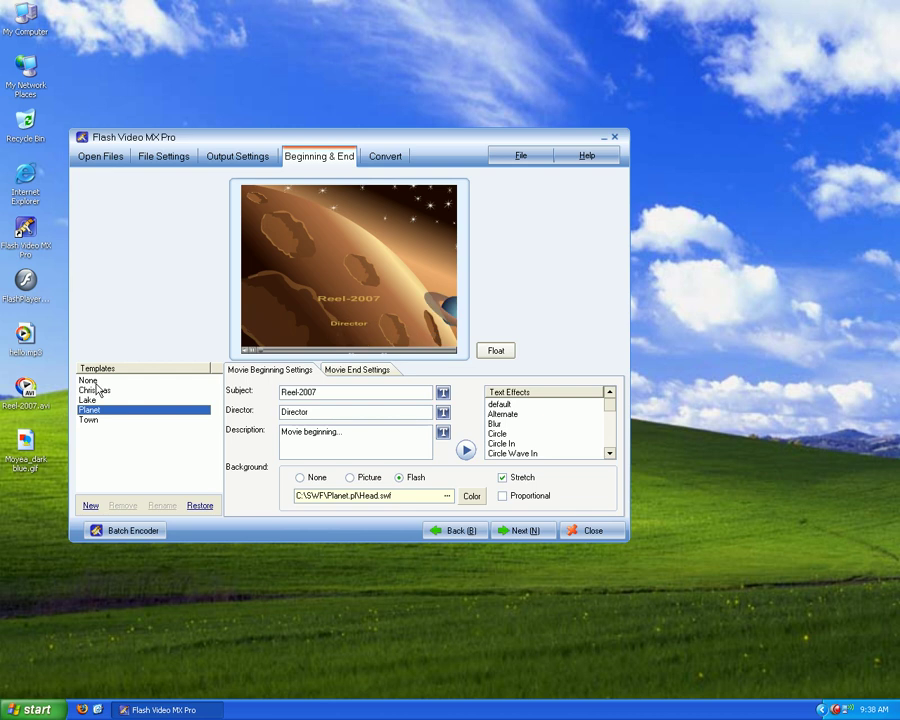
pyautogui.click(89, 381)
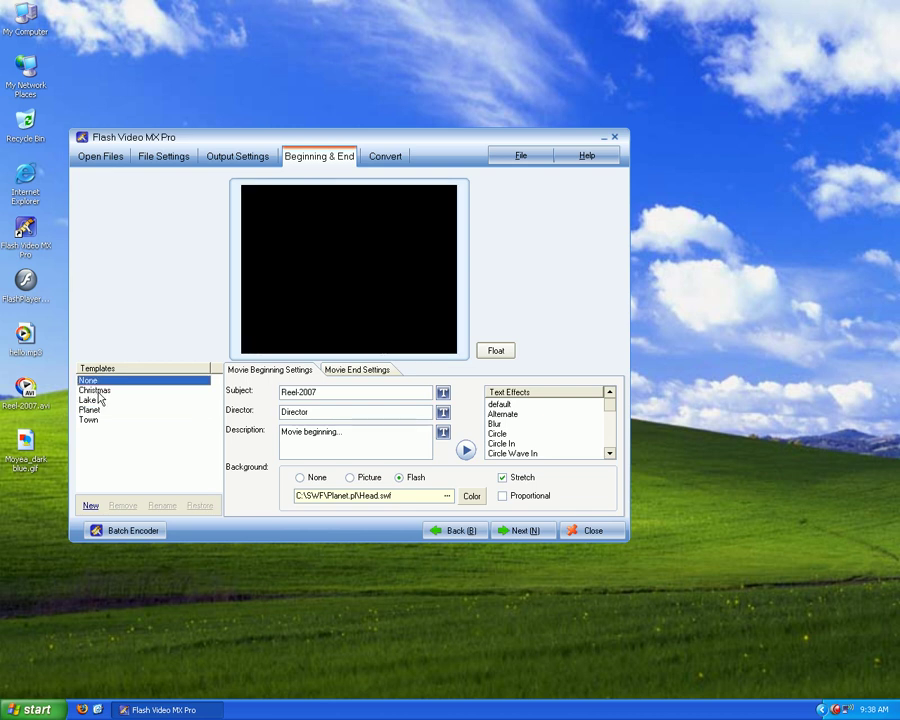
# Run the conversion to completion and close the output folder window.
pyautogui.click(516, 531)
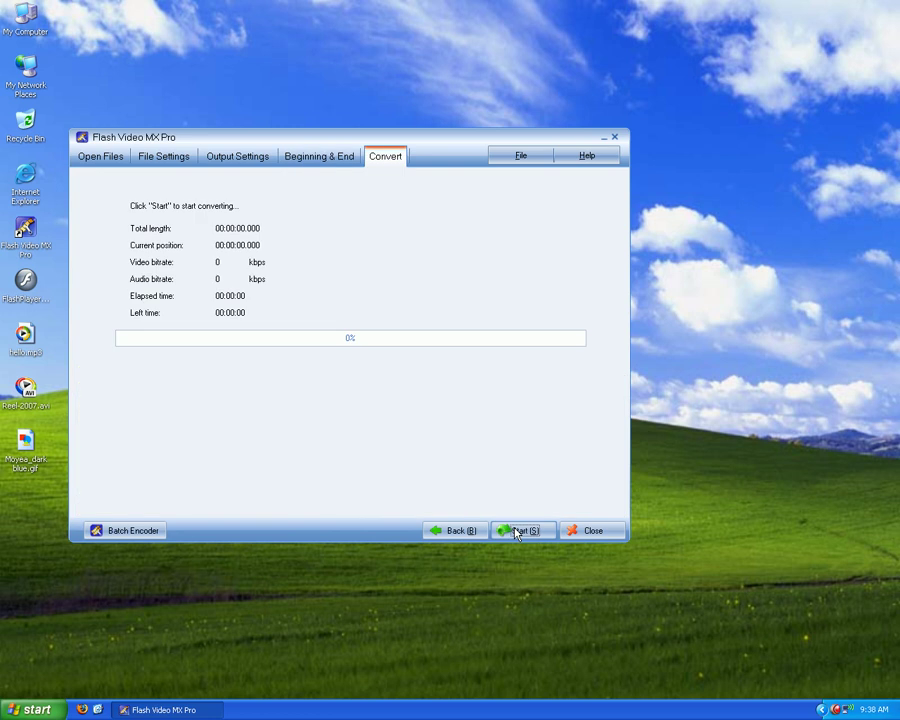
pyautogui.click(516, 533)
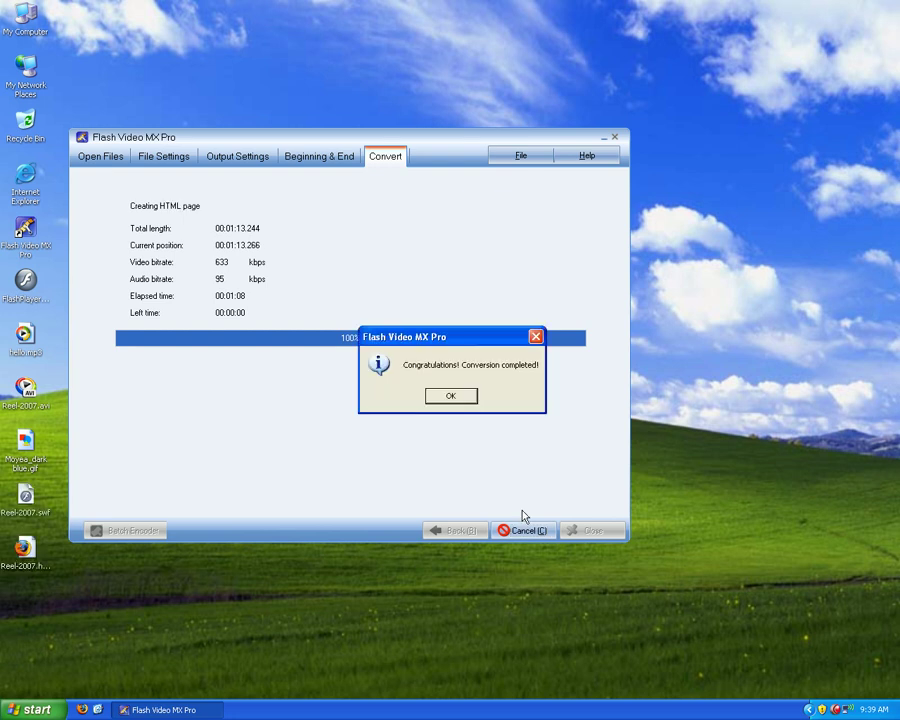
pyautogui.click(452, 397)
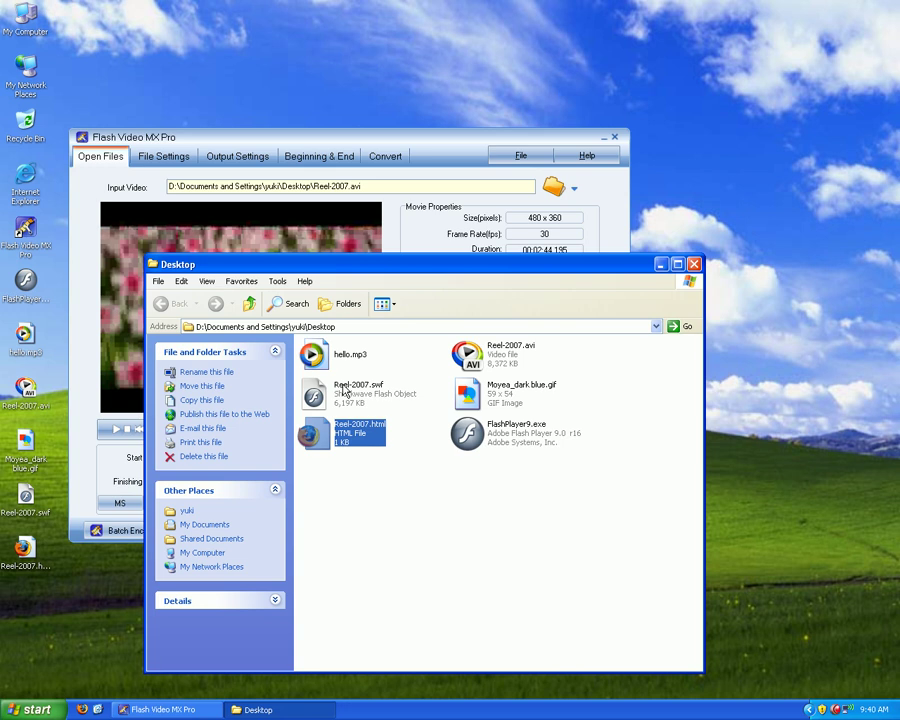
pyautogui.click(694, 265)
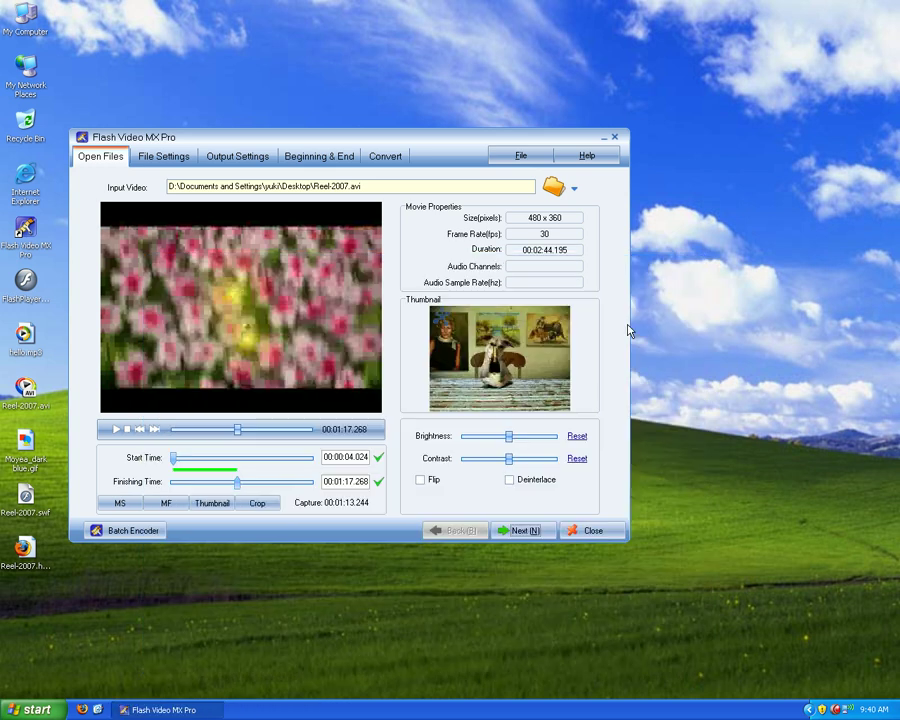
# Exit the converter, saving the project as jkl in My Documents under Camtasia Studio, Custom Production Presets, flv to 3gp.
pyautogui.click(592, 533)
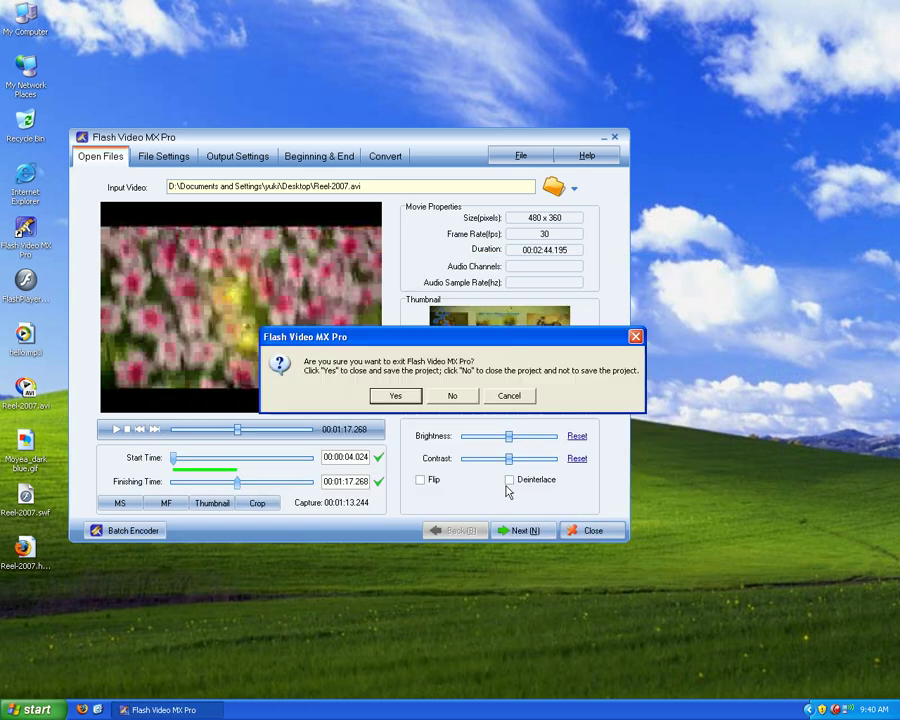
pyautogui.press('Return')
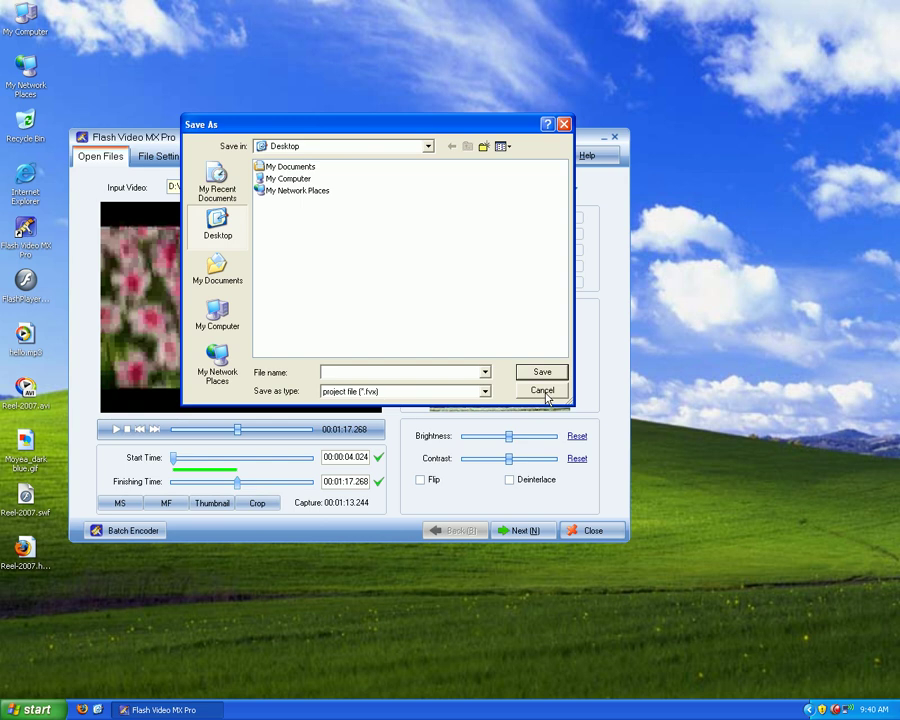
pyautogui.click(216, 265)
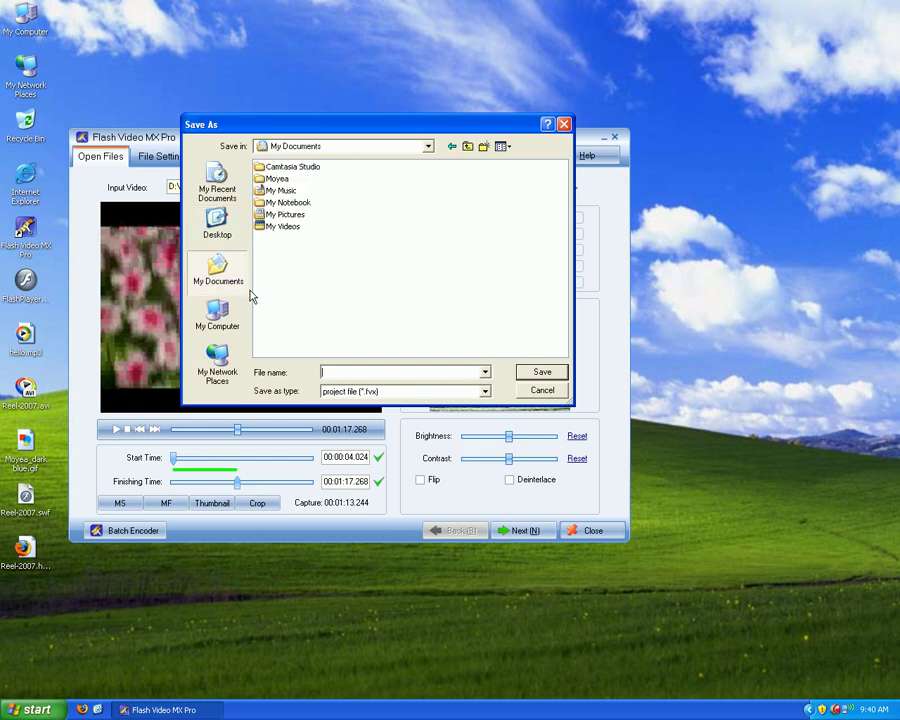
pyautogui.doubleClick(290, 167)
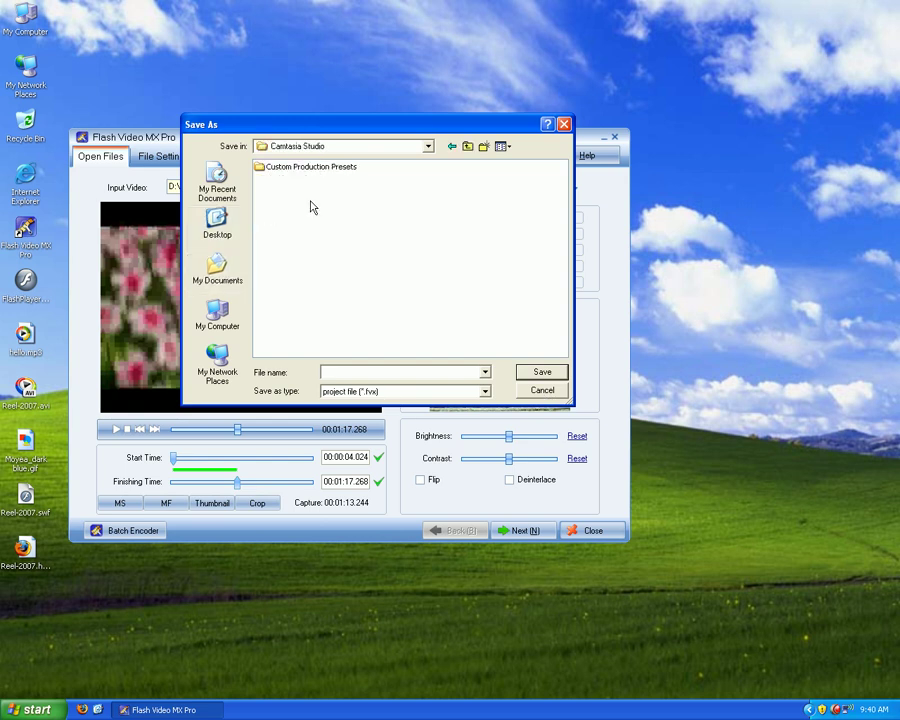
pyautogui.doubleClick(305, 168)
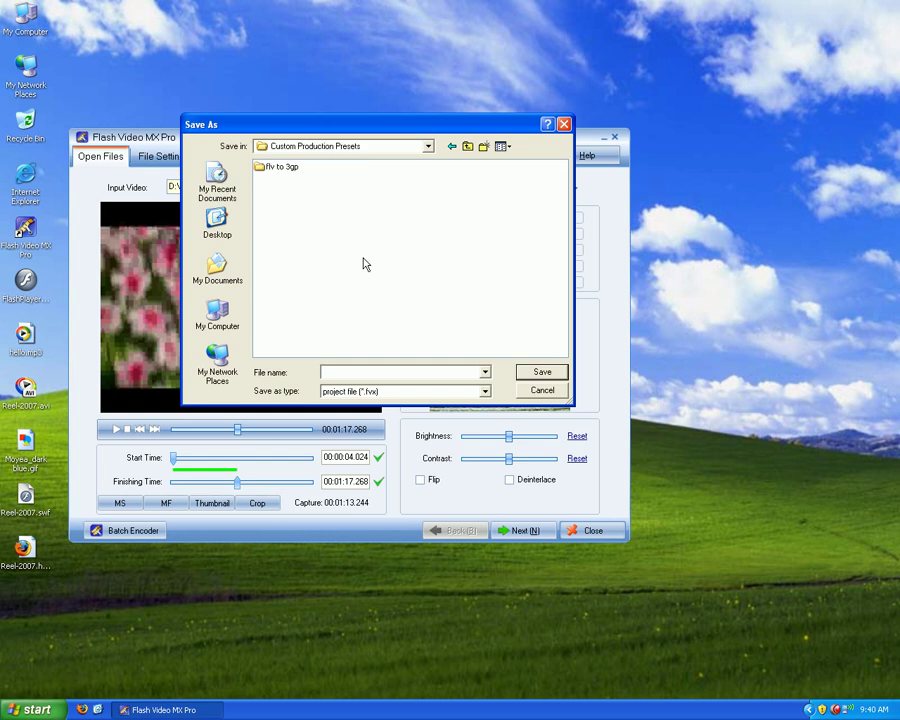
pyautogui.doubleClick(272, 167)
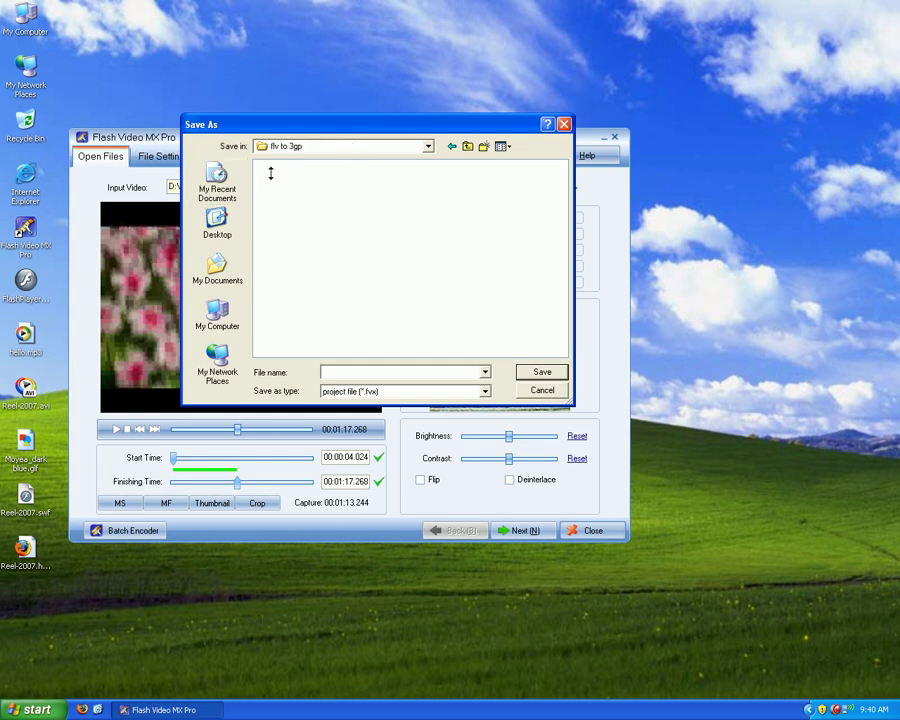
pyautogui.click(346, 369)
pyautogui.write('jkl')
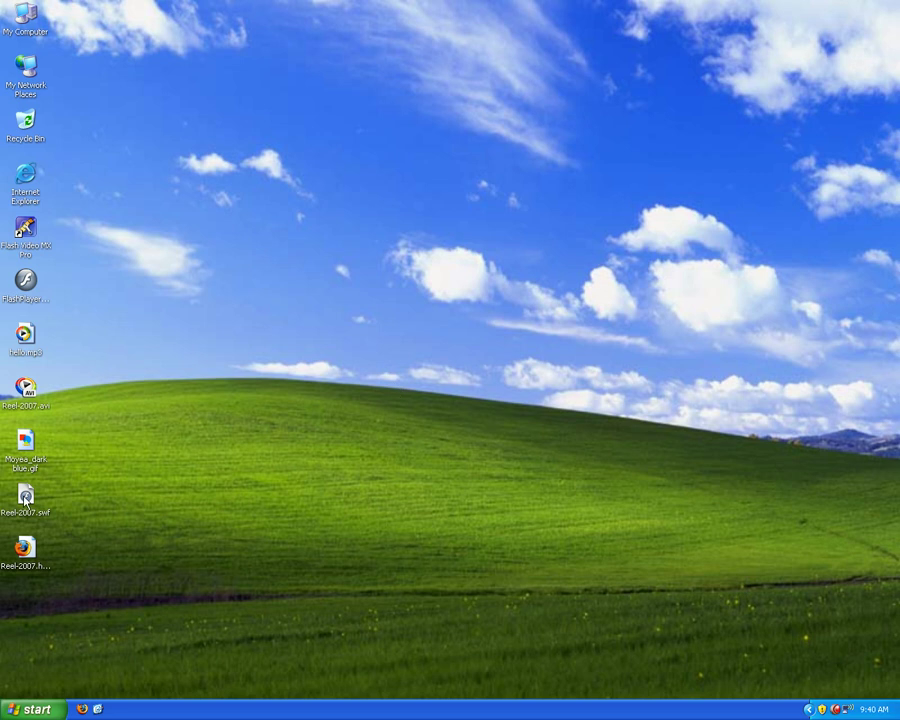
# Move the Reel-2007.swf and Reel-2007.html files side by side, away from the other desktop icons.
pyautogui.moveTo(26, 497); pyautogui.dragTo(183, 338)
pyautogui.press('Down')
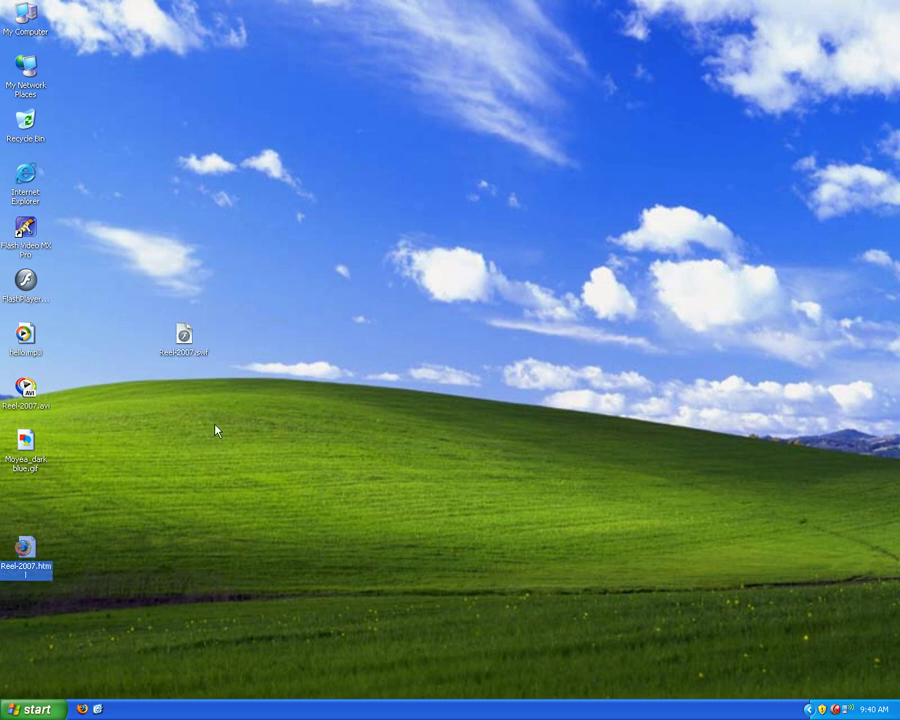
pyautogui.moveTo(216, 431); pyautogui.dragTo(236, 342)
# Open Reel-2007.swf from the desktop in Adobe Flash Player 9 to watch the converted video.
pyautogui.click(184, 338)
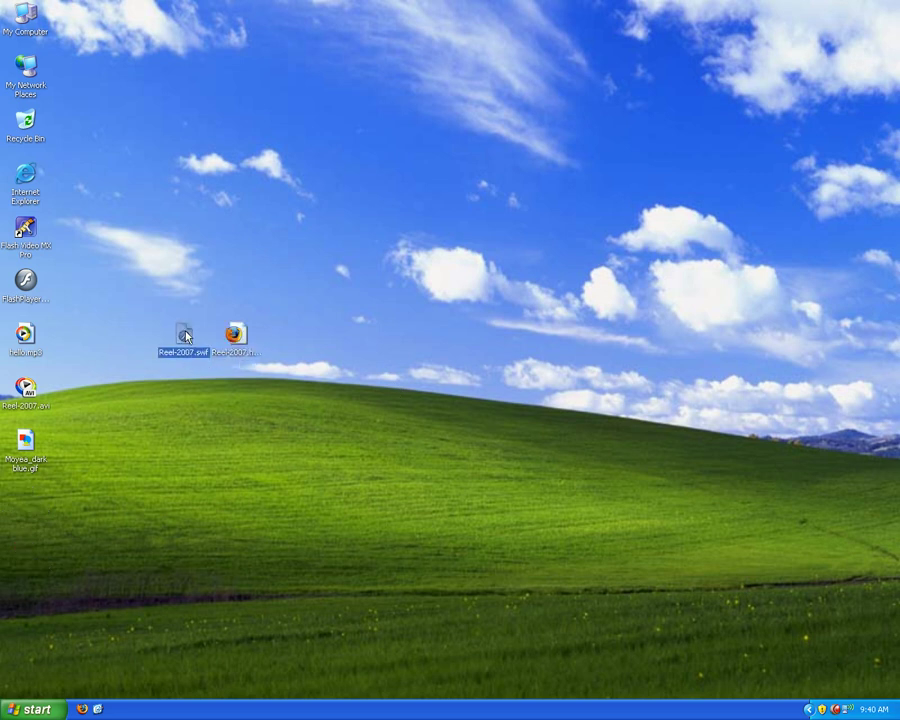
pyautogui.rightClick(186, 333)
pyautogui.click(210, 341)
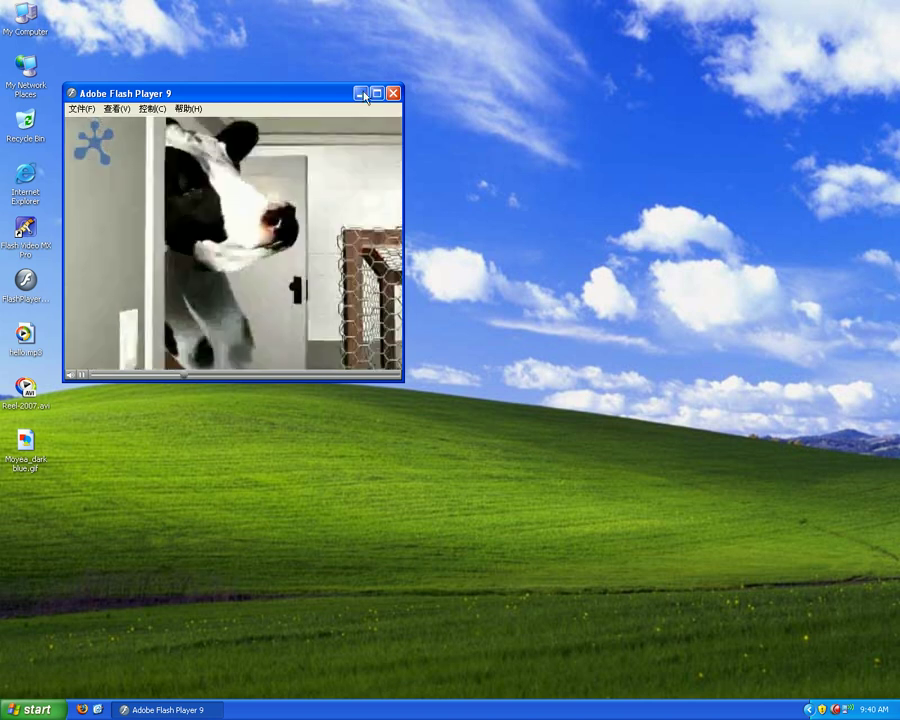
# Close the Flash Player window and select both Reel-2007.swf and Reel-2007.html on the desktop.
pyautogui.click(393, 93)
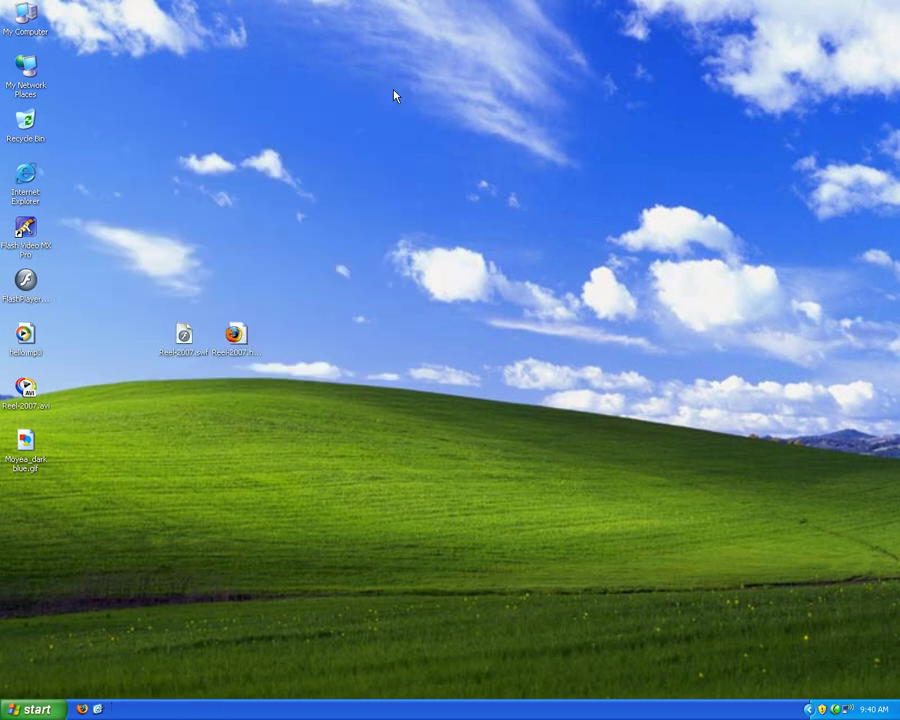
pyautogui.click(237, 338)
pyautogui.moveTo(288, 390); pyautogui.dragTo(167, 333)
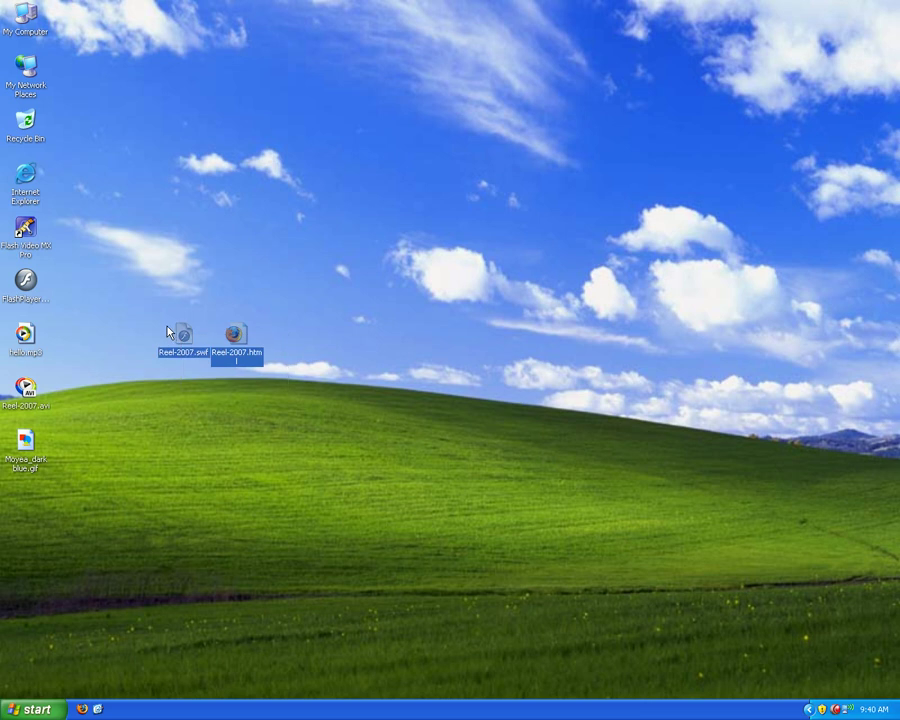
pyautogui.rightClick(24, 176)
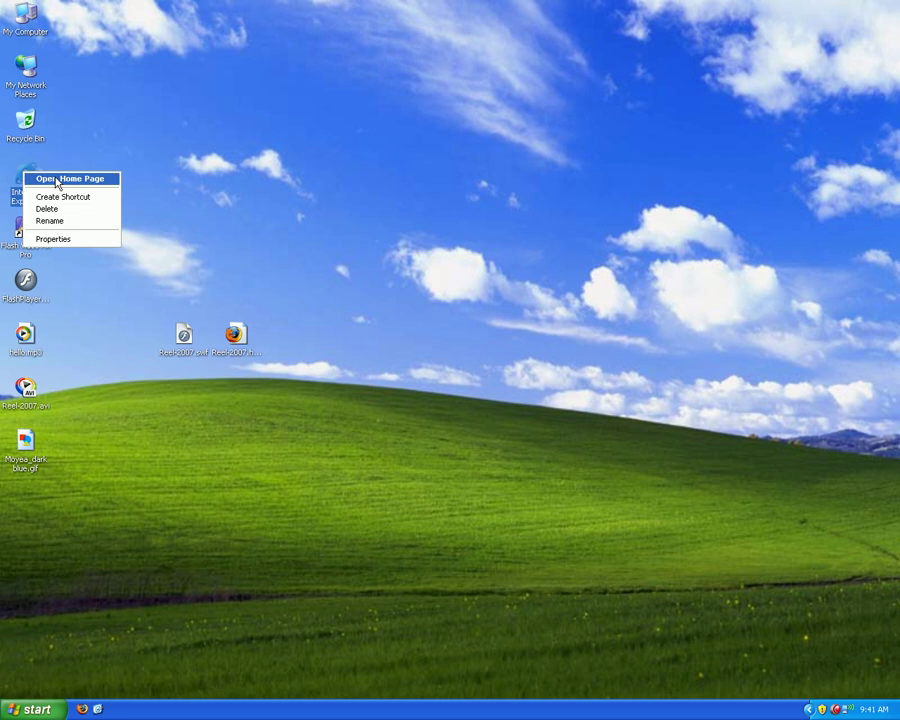
pyautogui.click(58, 179)
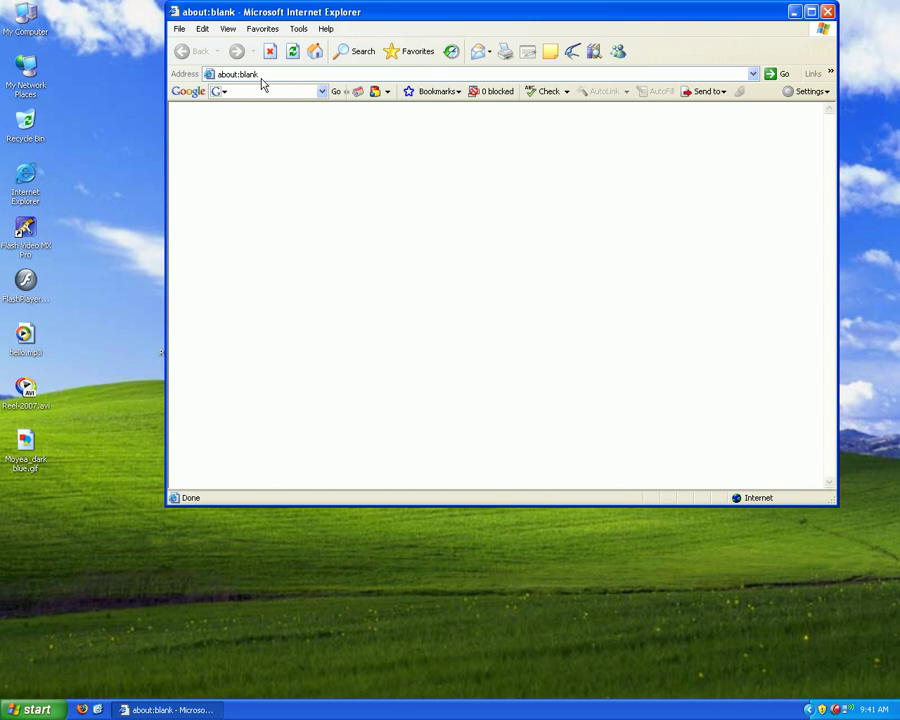
pyautogui.click(261, 79)
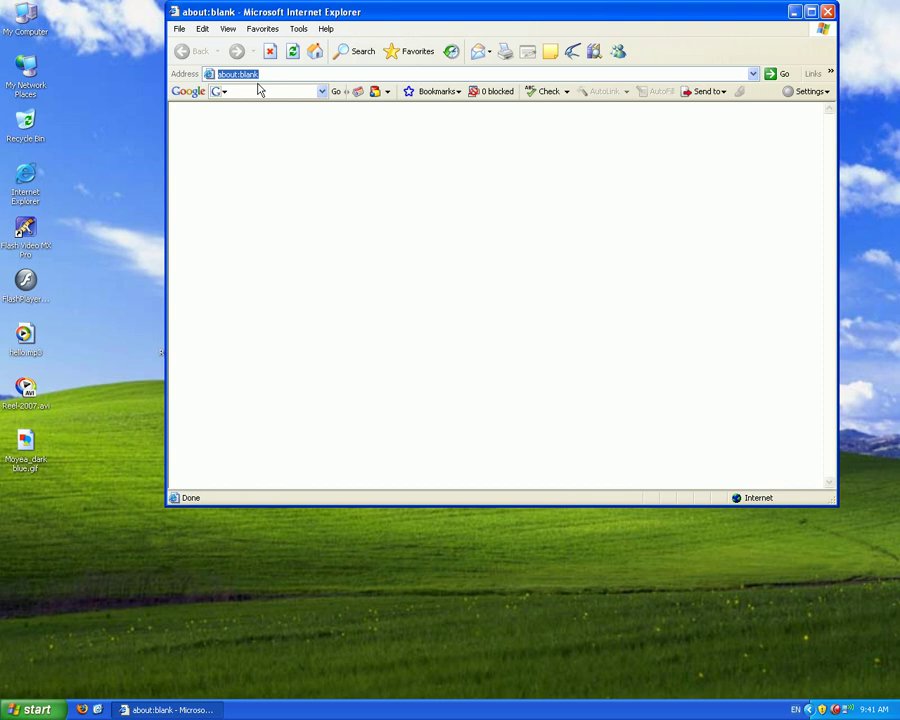
pyautogui.write('htt')
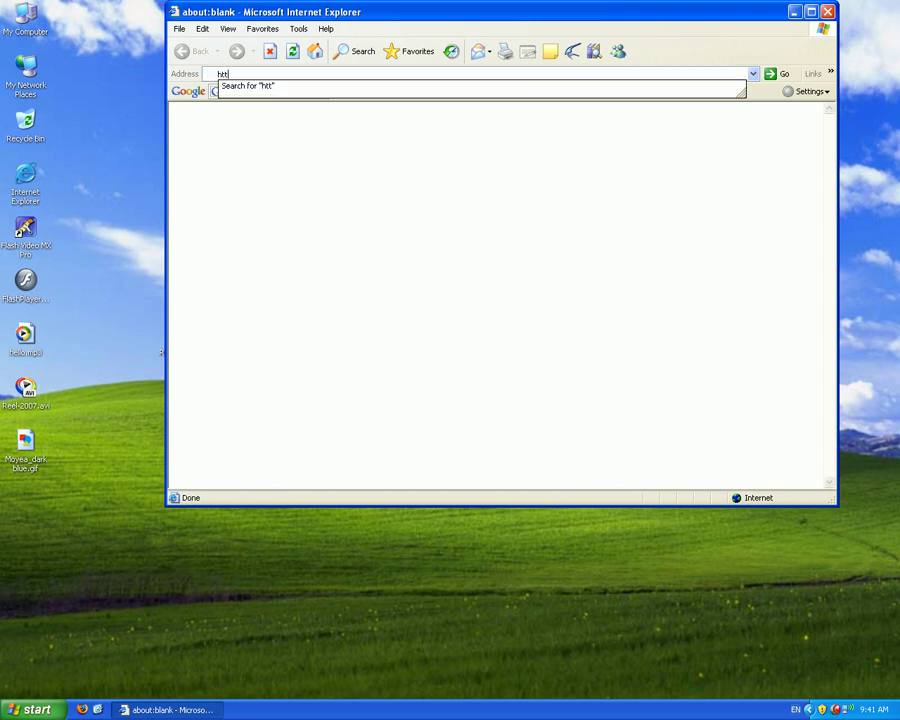
pyautogui.write('p://')
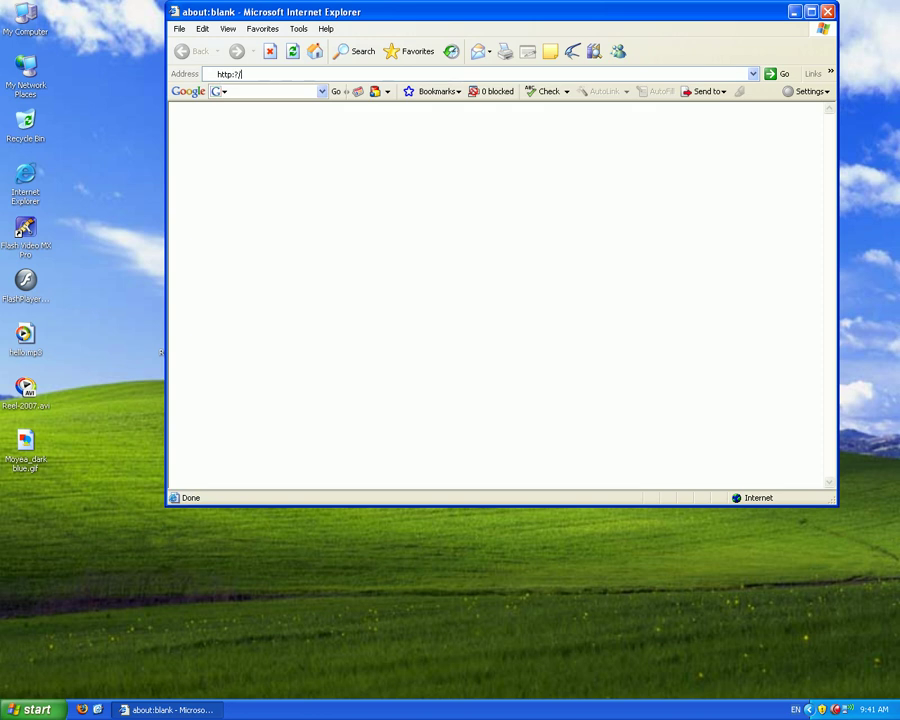
pyautogui.press('BackSpace')
pyautogui.press('BackSpace')
pyautogui.write('??')
pyautogui.press('BackSpace')
pyautogui.press('BackSpace')
pyautogui.write('//')
pyautogui.write('fl')
pyautogui.press('BackSpace')
pyautogui.press('BackSpace')
pyautogui.write('www.flvsot')
pyautogui.press('BackSpace')
pyautogui.write('ft.com/Reel-2007')
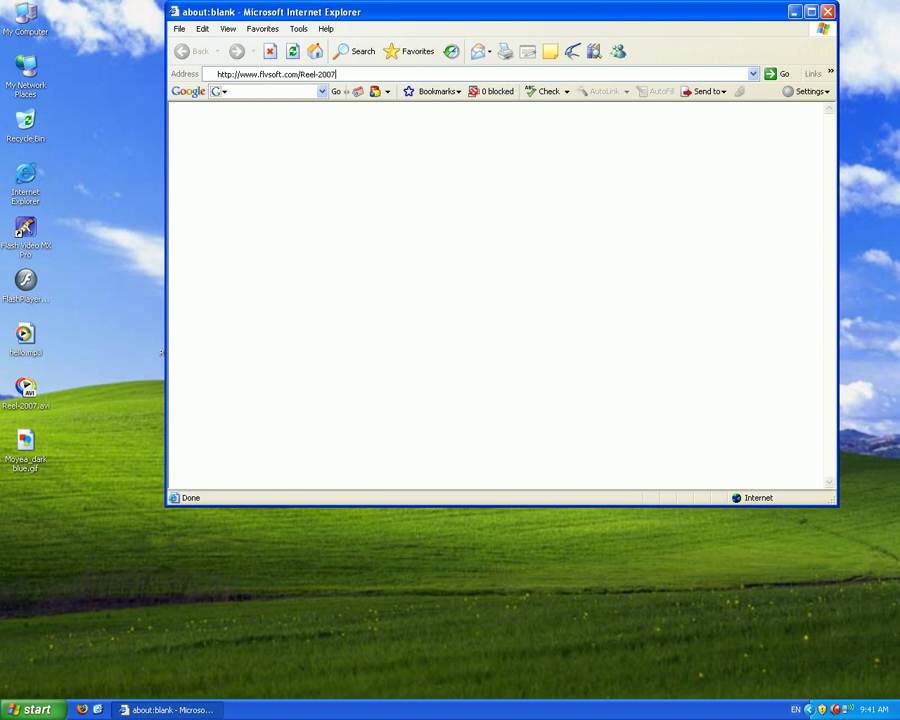
pyautogui.write('.html')
pyautogui.press('Return')
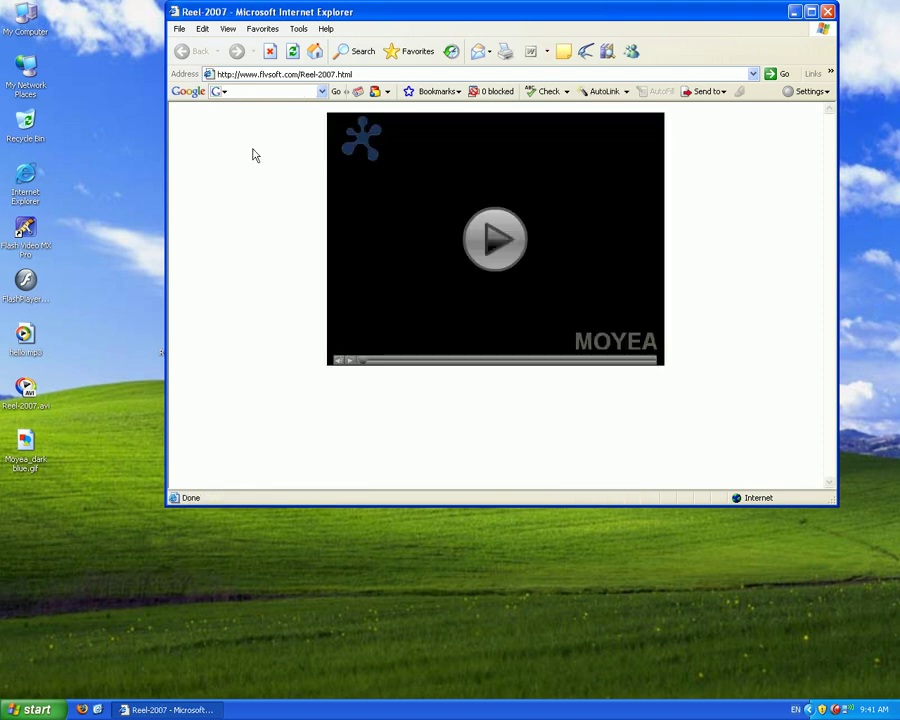
# Maximize the browser window and start playing the Reel-2007 video embedded in the web page.
pyautogui.moveTo(359, 10); pyautogui.dragTo(293, 40)
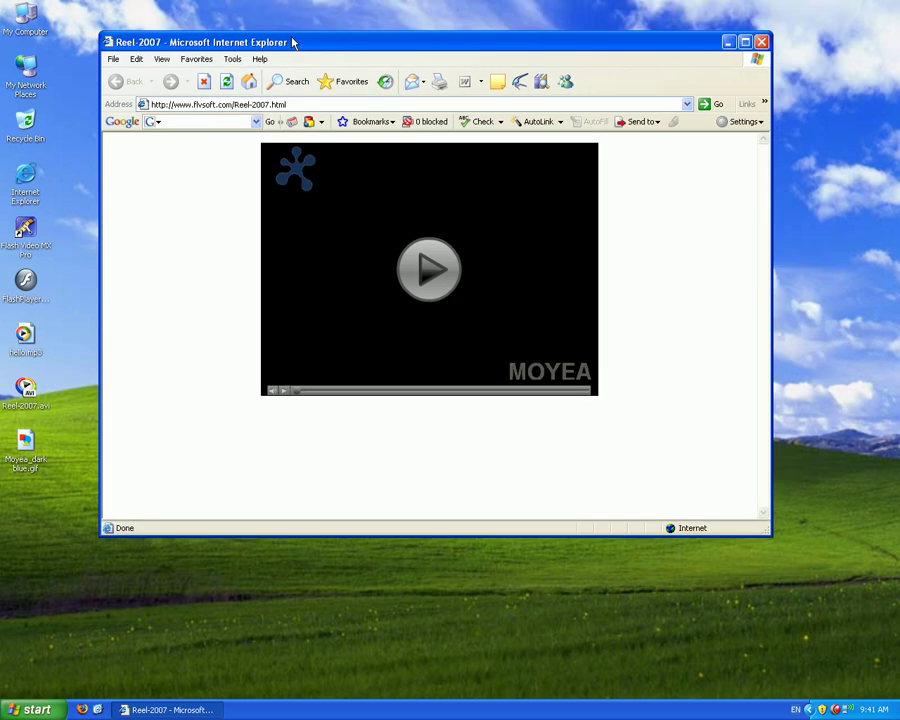
pyautogui.click(745, 43)
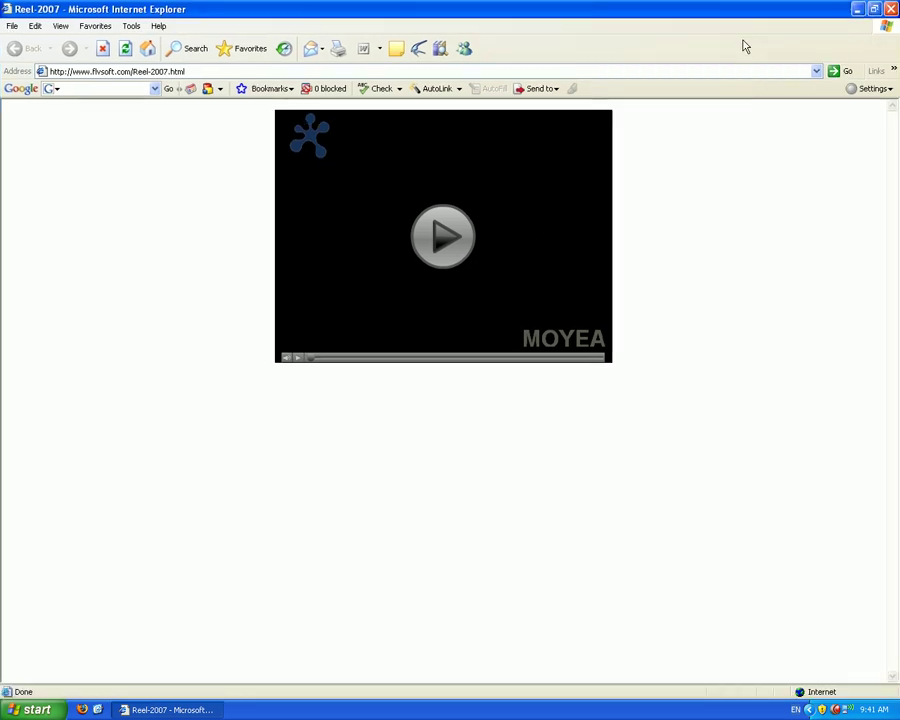
pyautogui.click(446, 248)
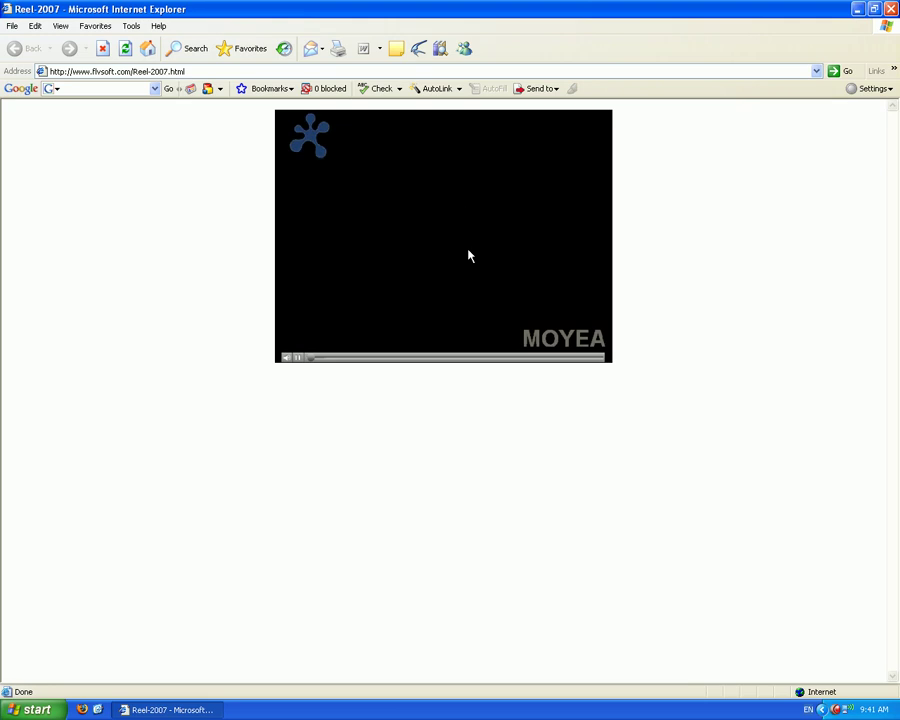